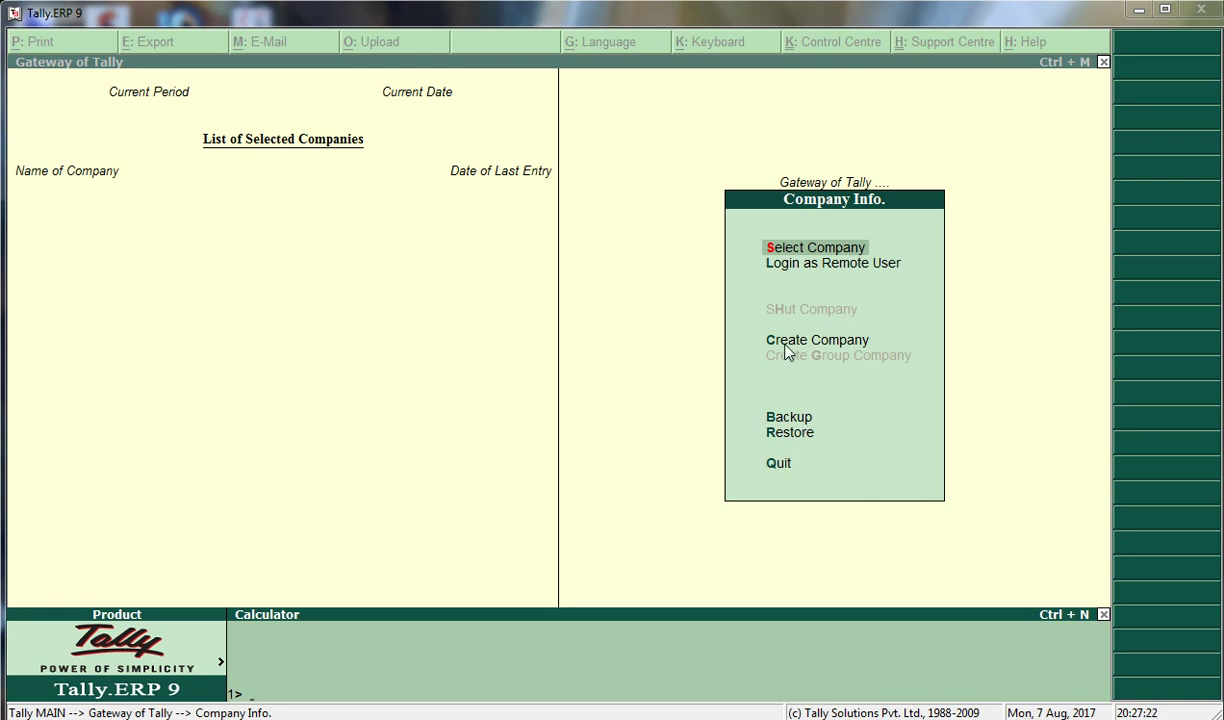
Start a new company named Lko
key(ctrl+m)
key(Down)
key(Down)
key(Down)
key(Up)
key(Return)
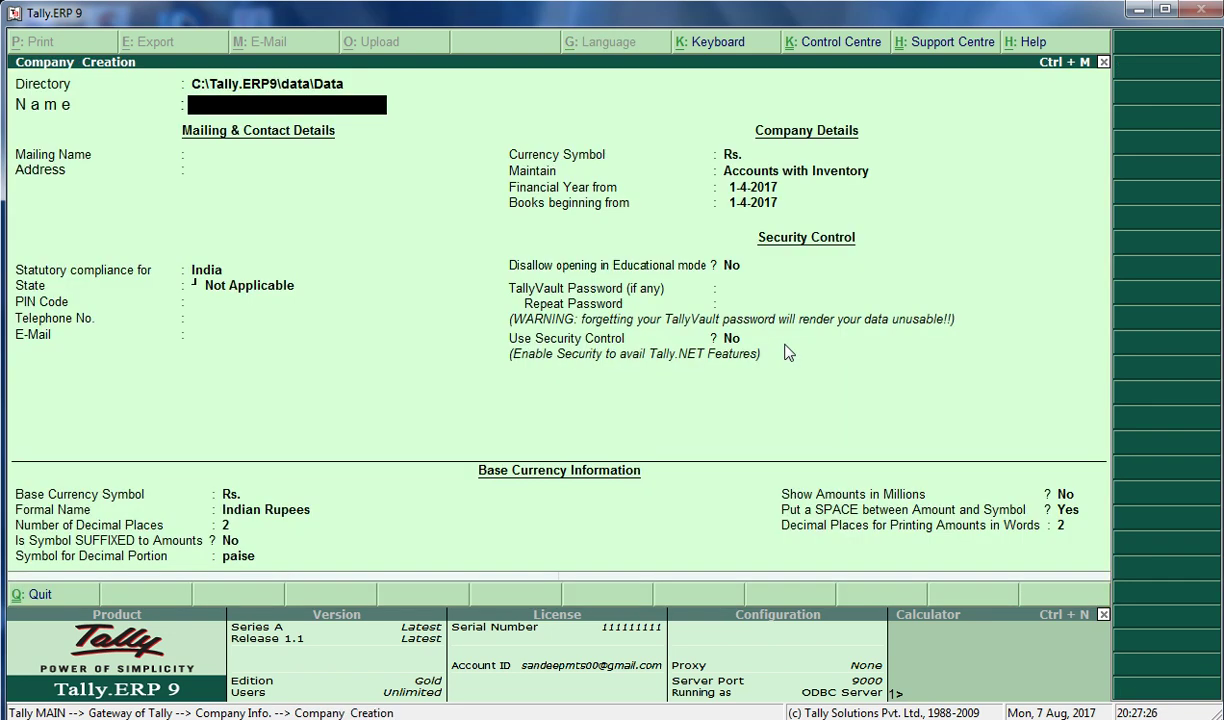
text(Lko)
key(Return)
key(Return)
key(Return)
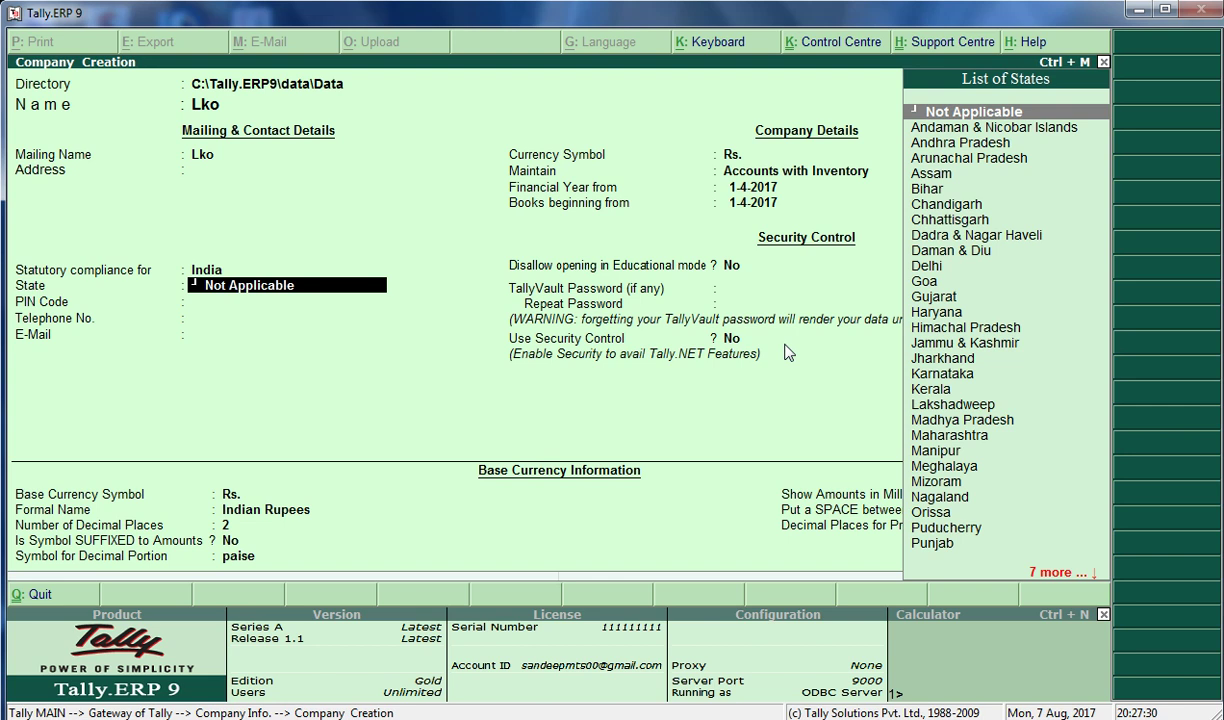
Set the state to Uttar Pradesh, enter and repeat a TallyVault password, and accept
text(U)
key(Down)
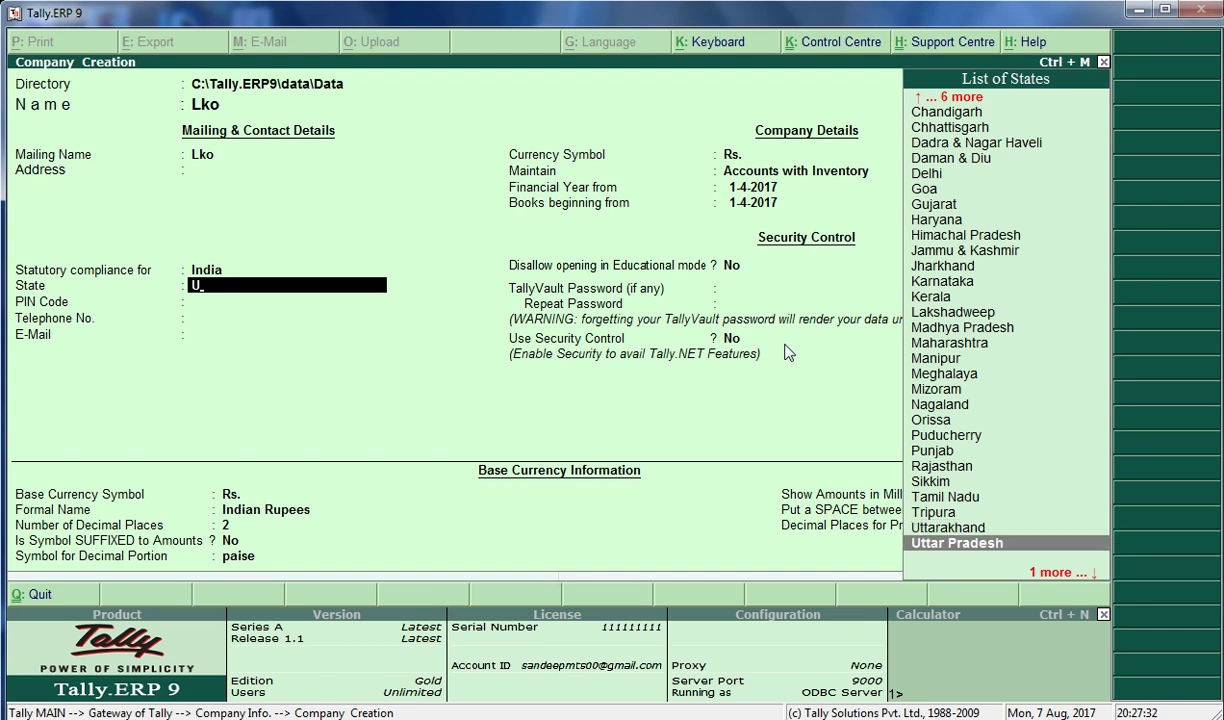
key(Return)
key(Return)
key(Return)
key(Return)
key(Return)
key(Return)
key(Return)
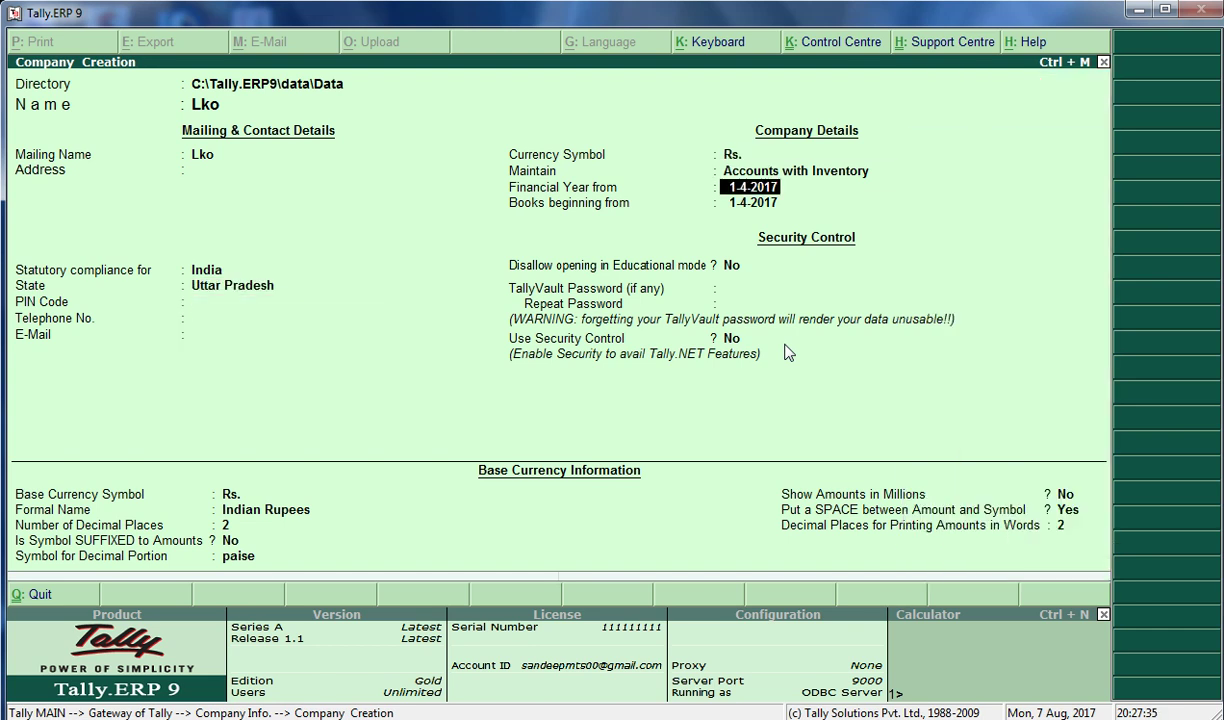
key(Return)
key(Return)
text(**)
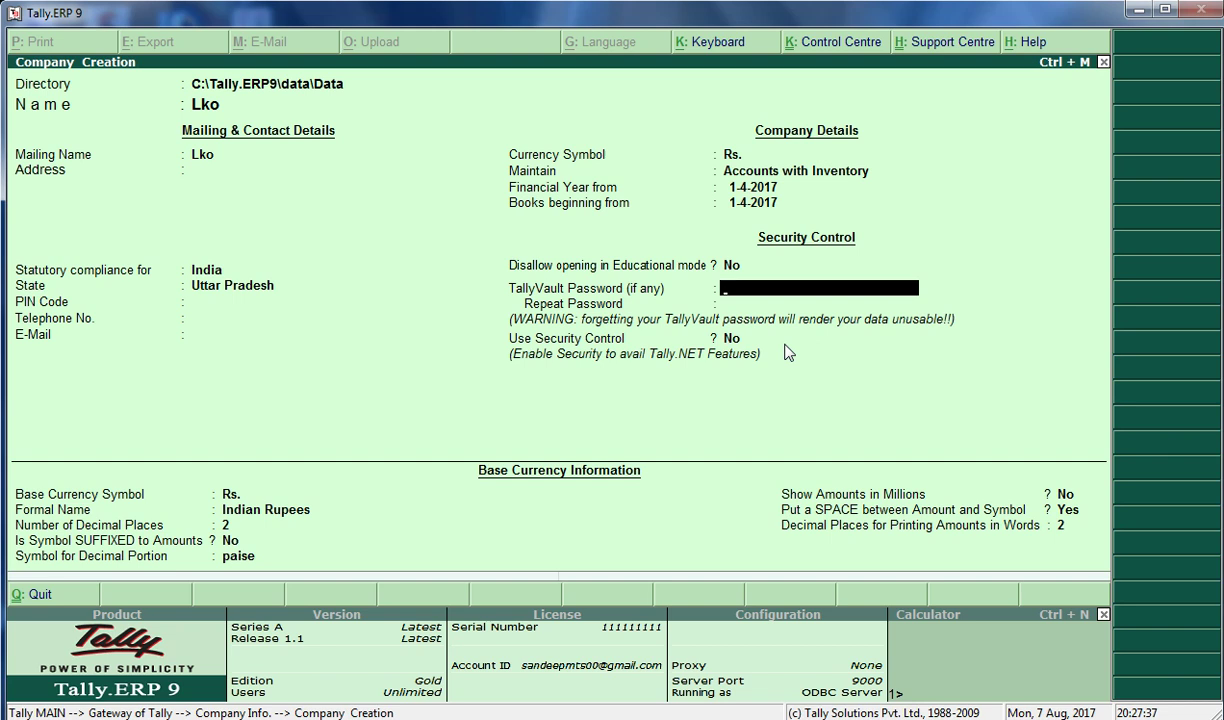
text(**)
key(Return)
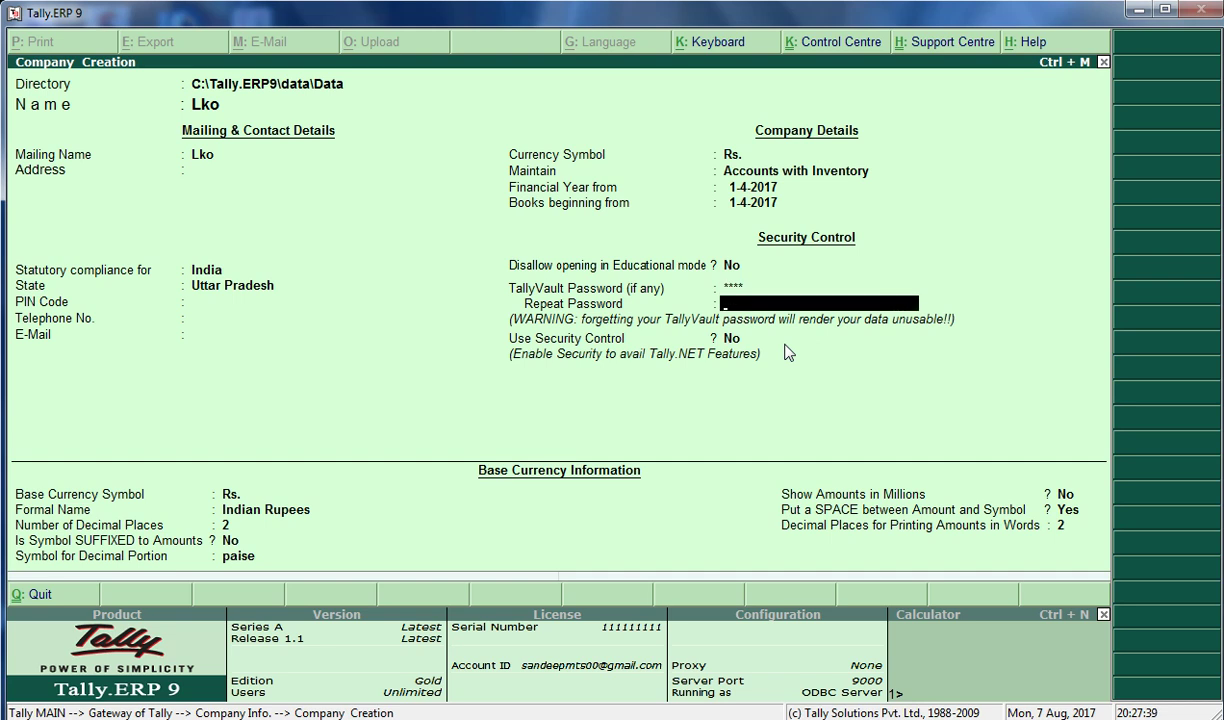
text(**)
key(Return)
key(Return)
key(Return)
key(Return)
key(Return)
key(Return)
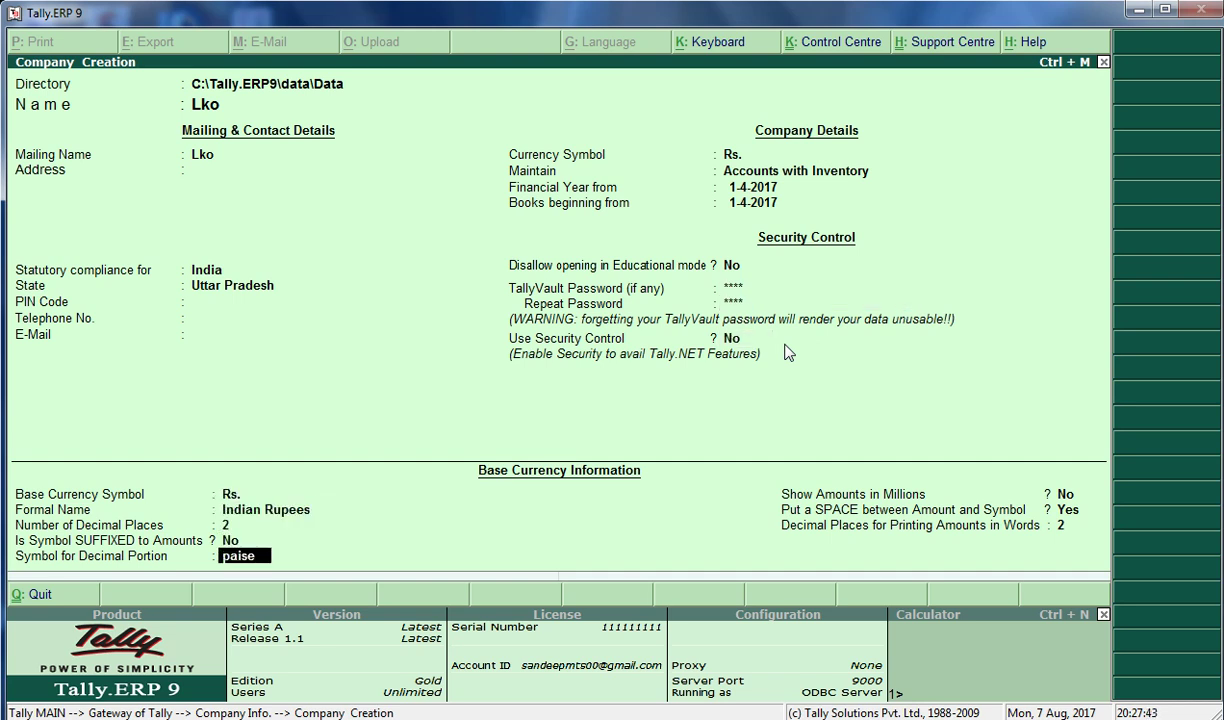
key(Return)
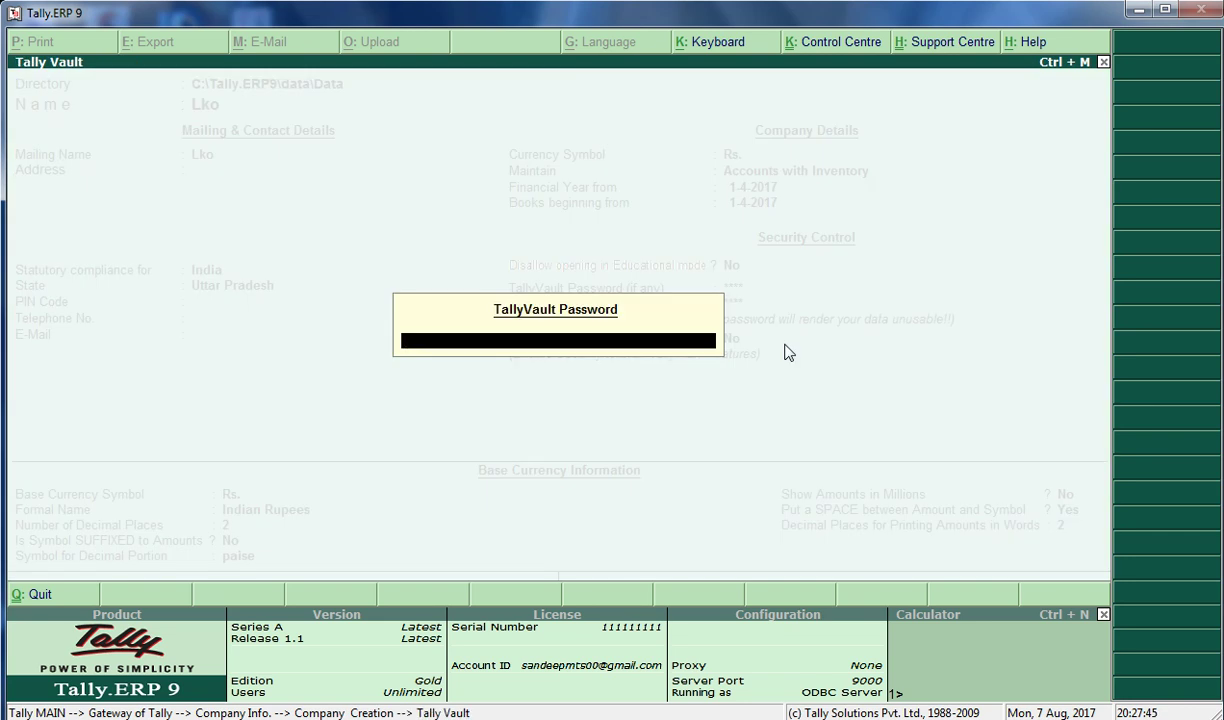
Confirm the TallyVault password to load Lko, then shut the company
text(****)
key(Return)
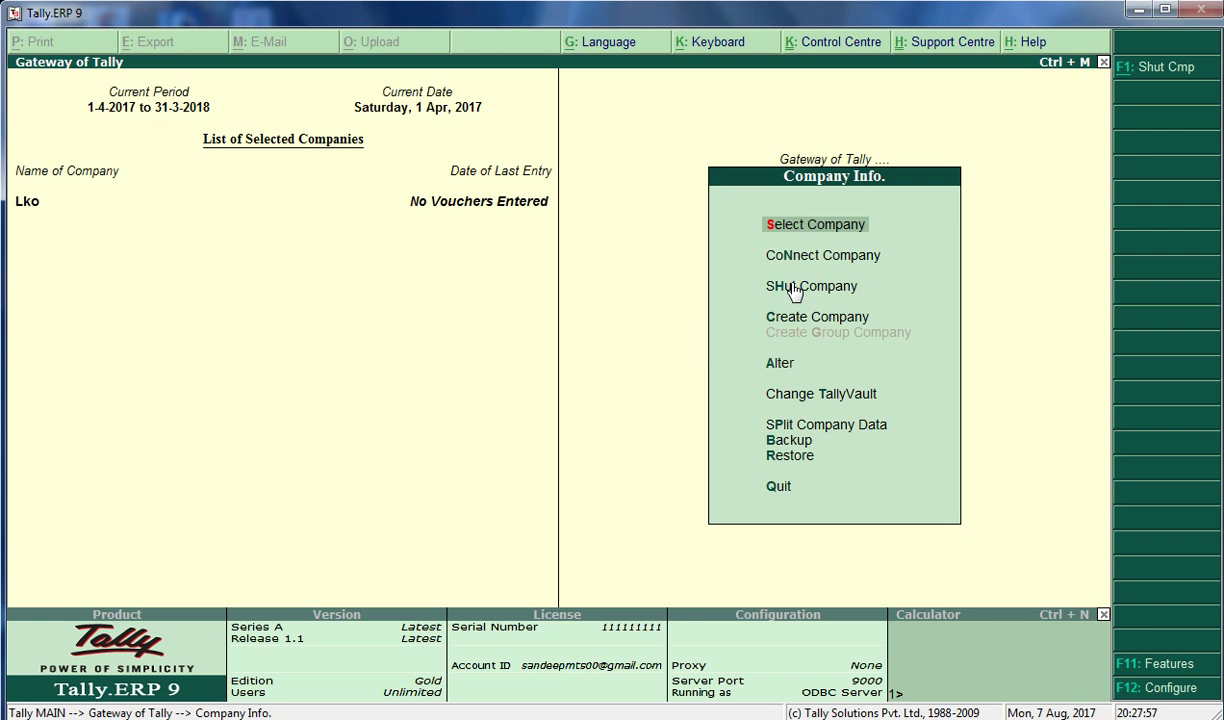
click(792, 290)
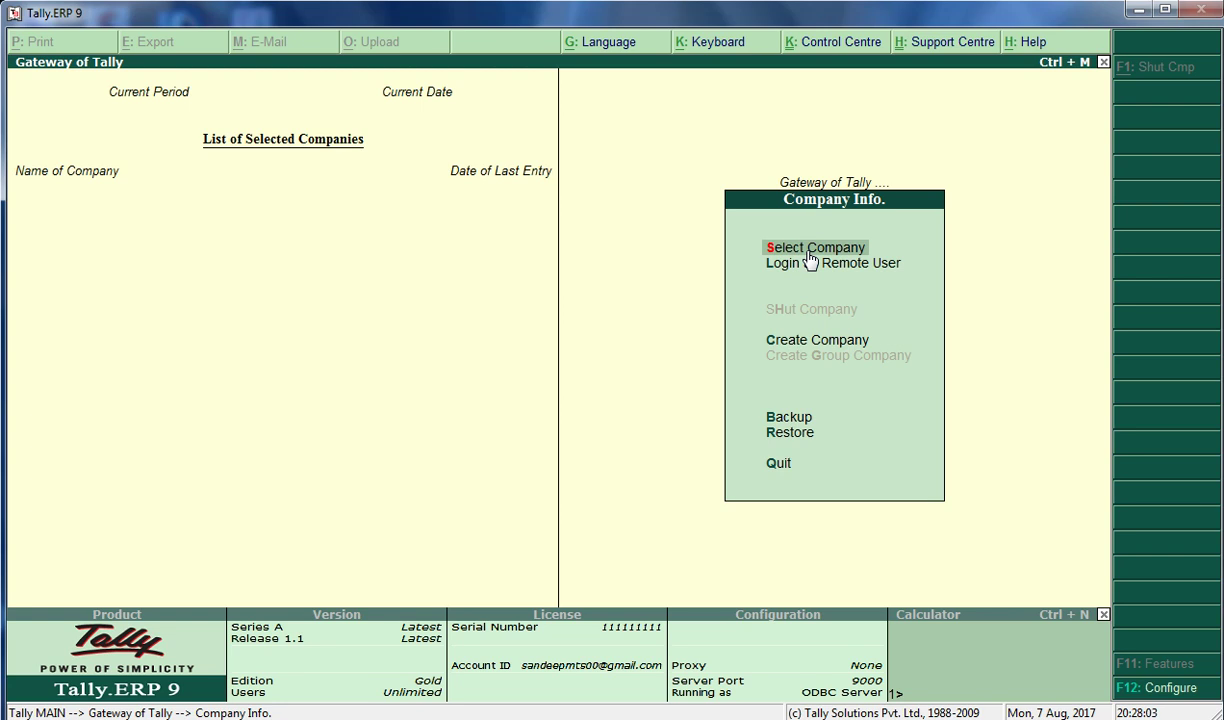
Reopen Lko from the company list, unlocking it with its vault password
click(810, 256)
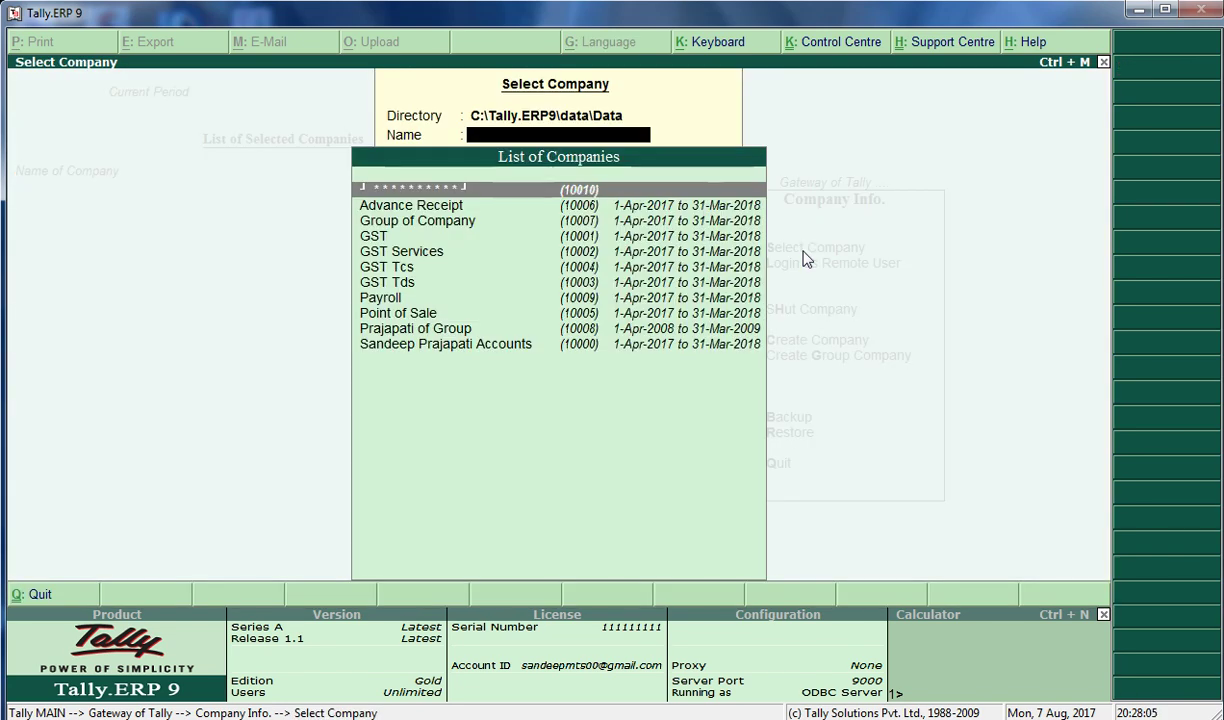
key(Down)
key(Down)
key(Down)
key(Down)
key(Down)
key(Down)
key(Down)
key(Down)
key(Up)
key(Up)
key(Up)
key(Up)
key(Up)
key(Up)
key(Up)
key(Up)
key(Return)
text(****)
key(Return)
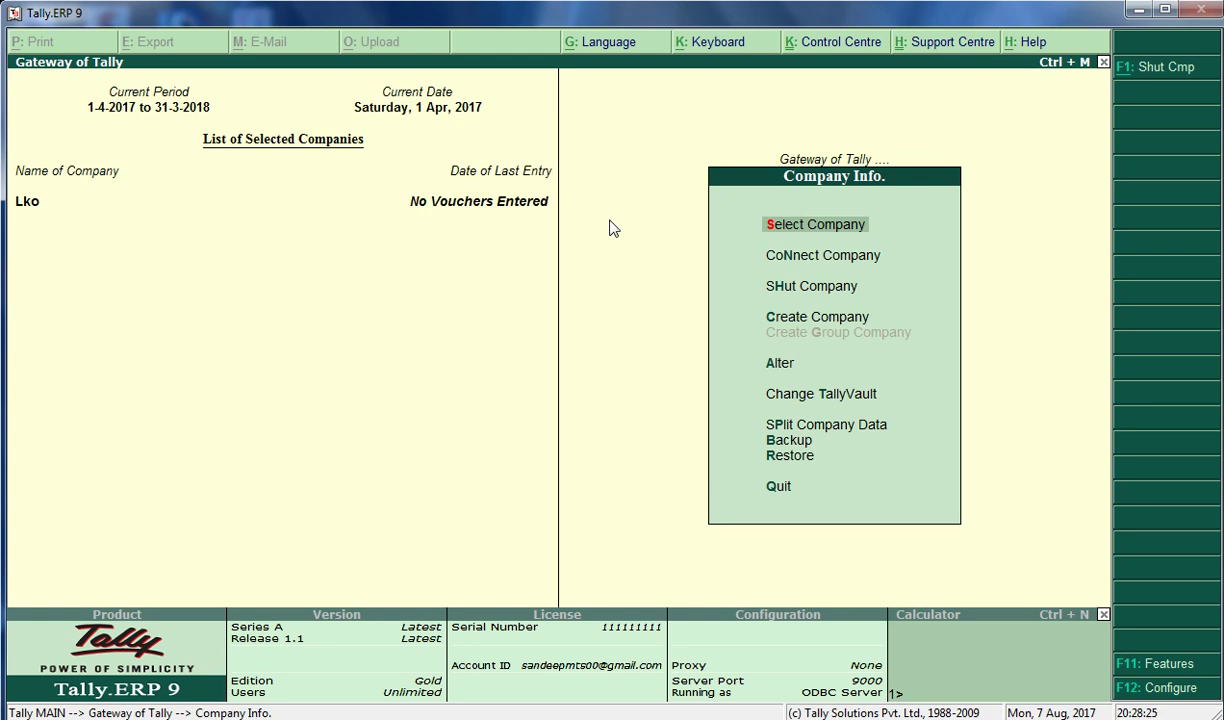
key(Down)
key(Down)
key(Down)
key(Down)
key(Down)
key(Down)
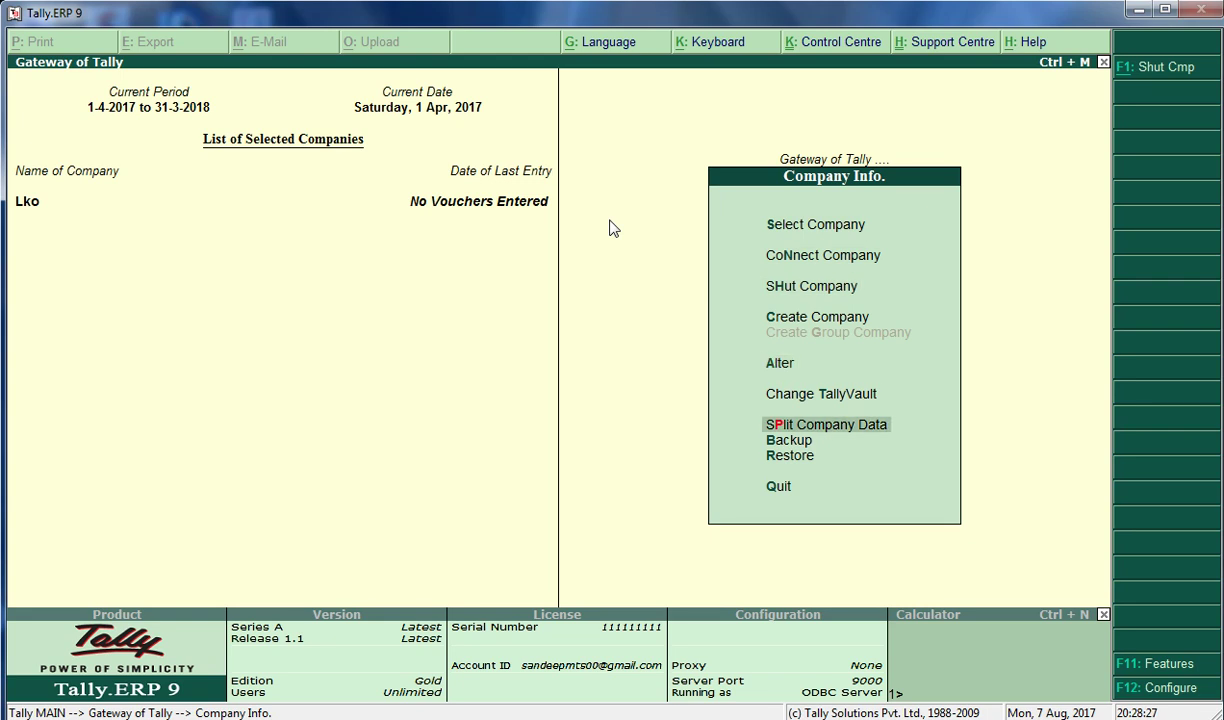
key(Up)
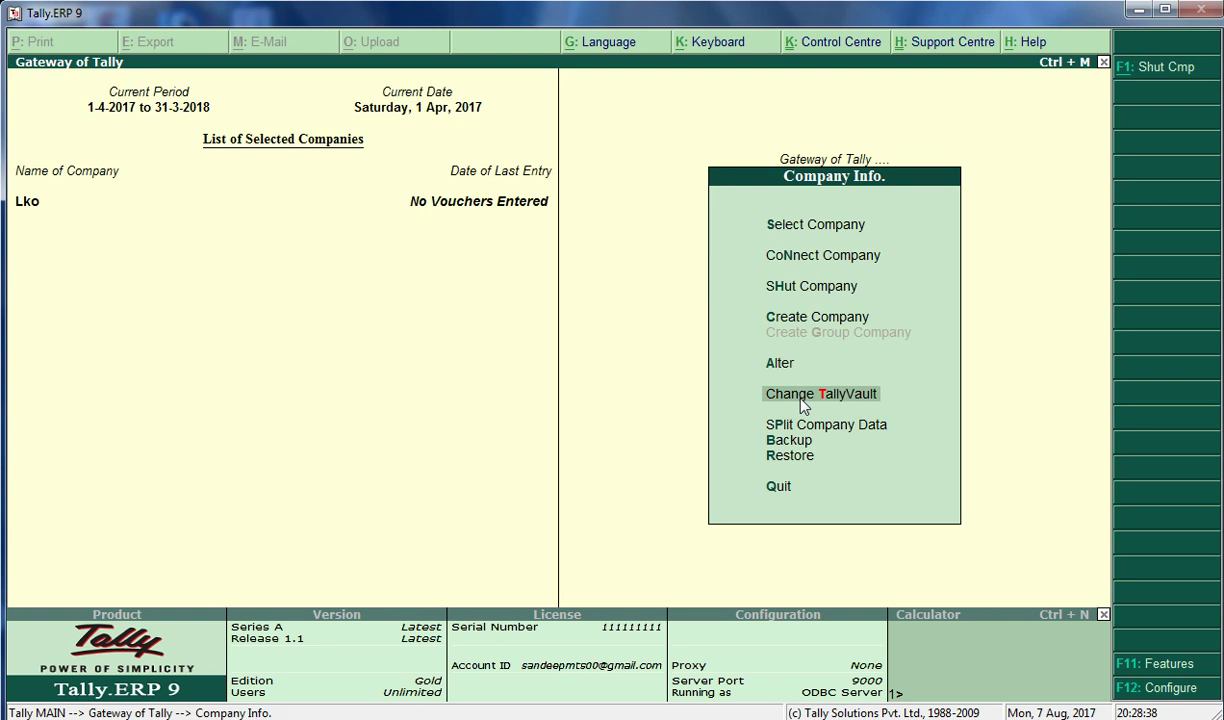
Replace Lko's TallyVault password with a new, confirmed one, then shut Lko with Alt+F1
click(803, 400)
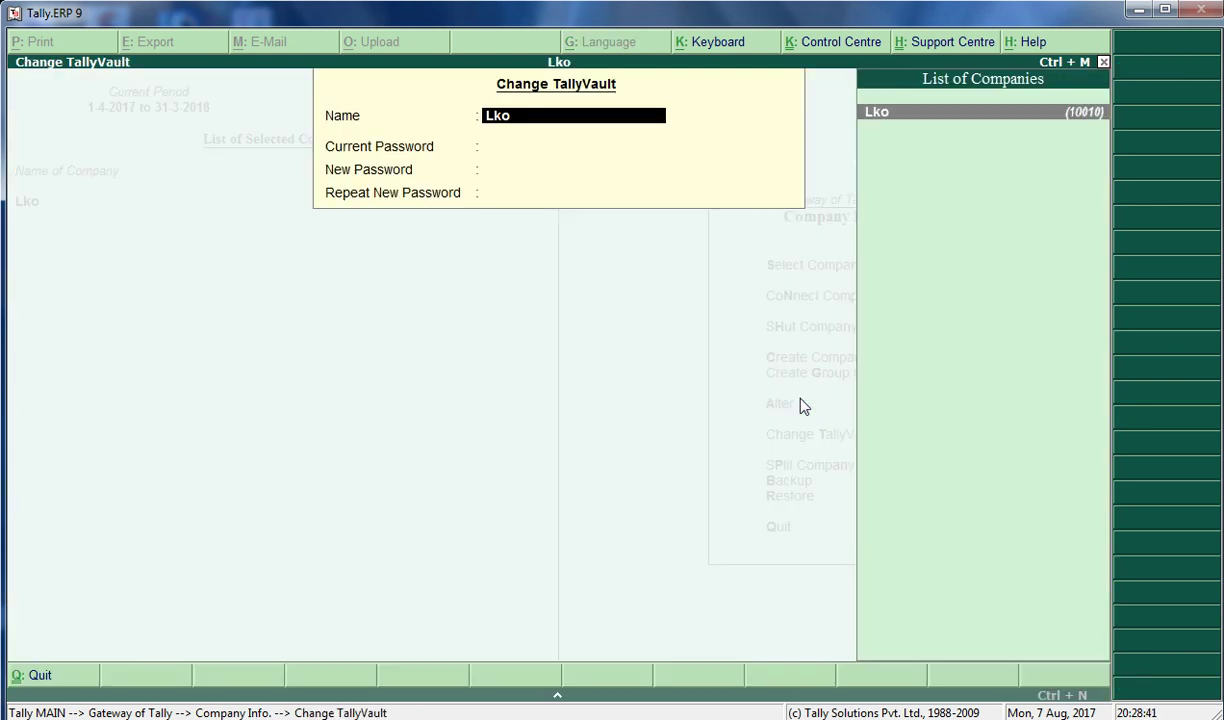
key(Return)
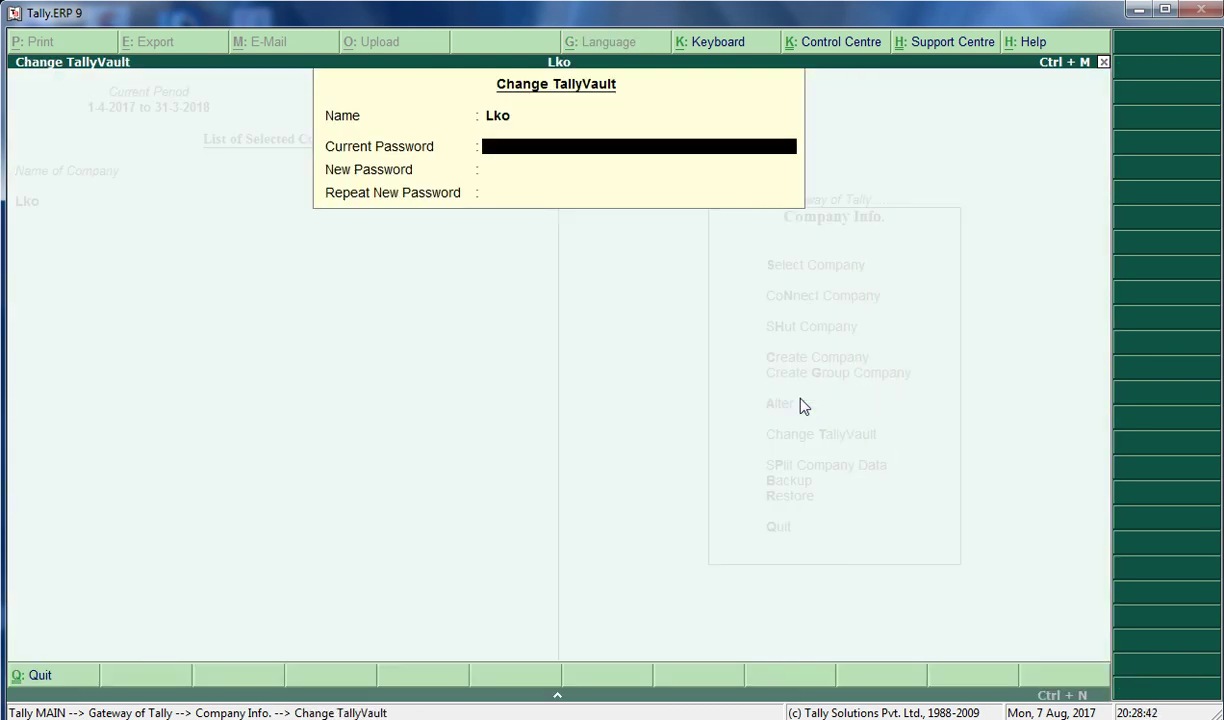
text(**)
key(Return)
text(*****)
key(Return)
text(****)
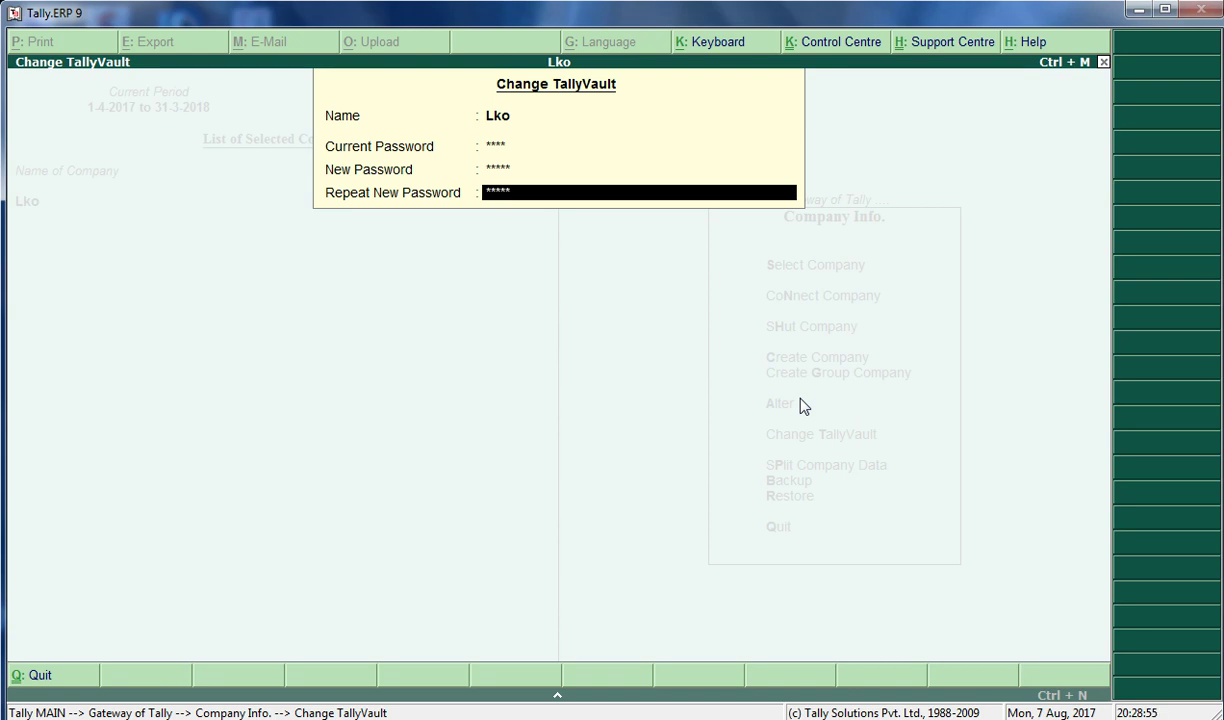
key(Escape)
text(**)
key(Return)
key(Return)
key(Return)
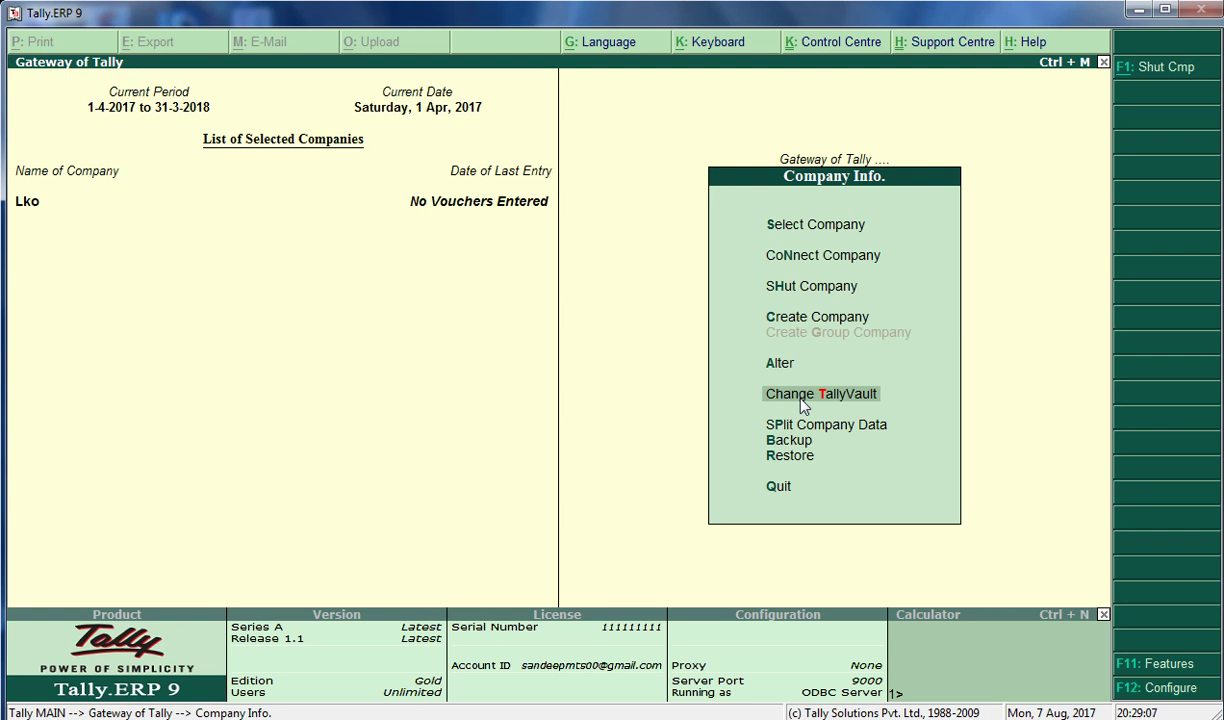
key(alt+F1)
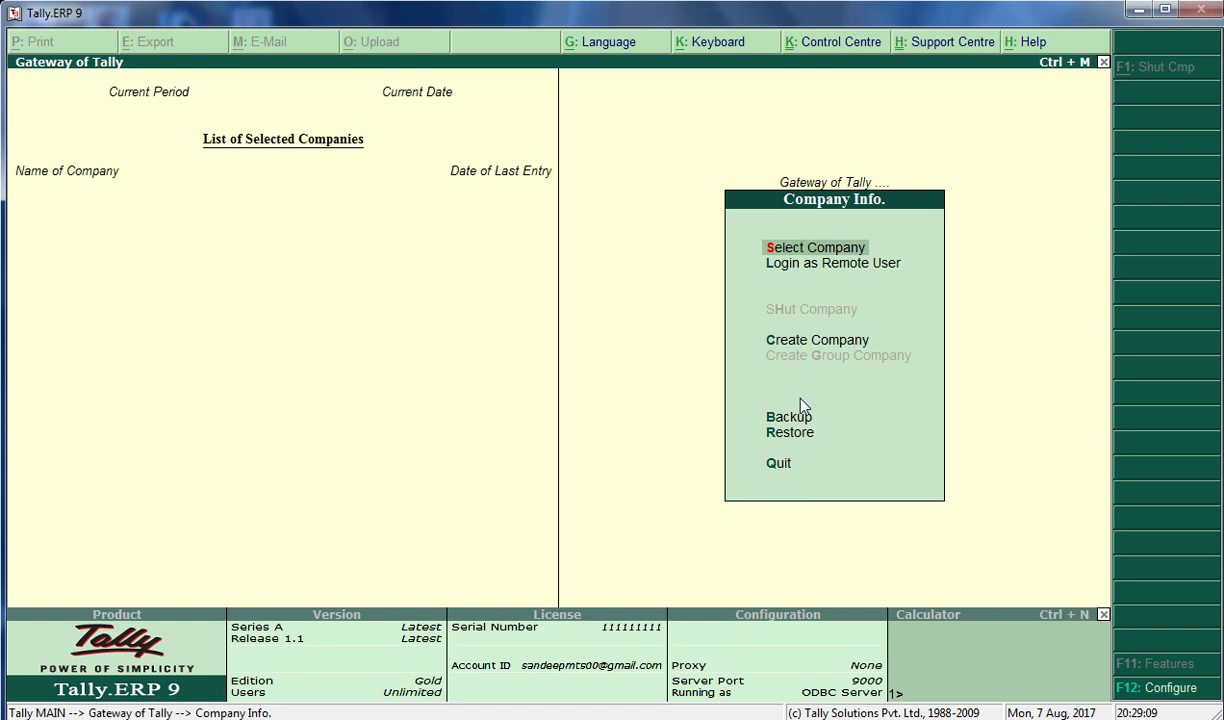
Select company 10011 (Lko) and unlock it with the new TallyVault password
key(Return)
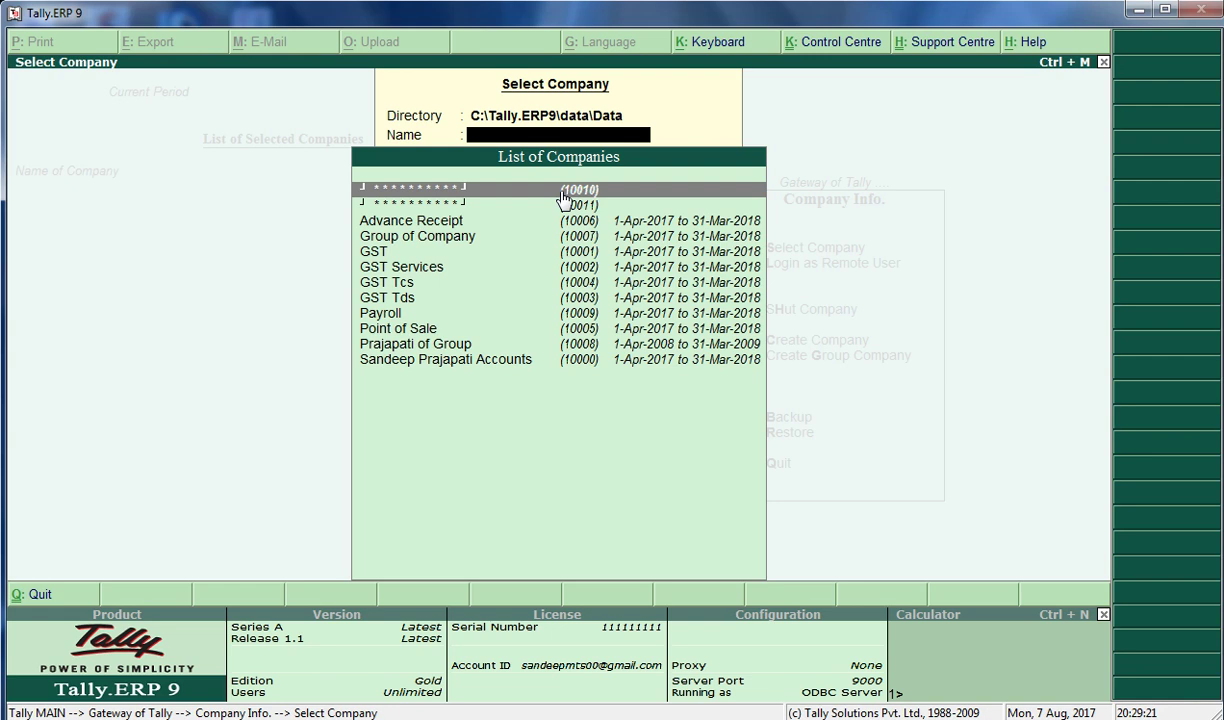
click(564, 206)
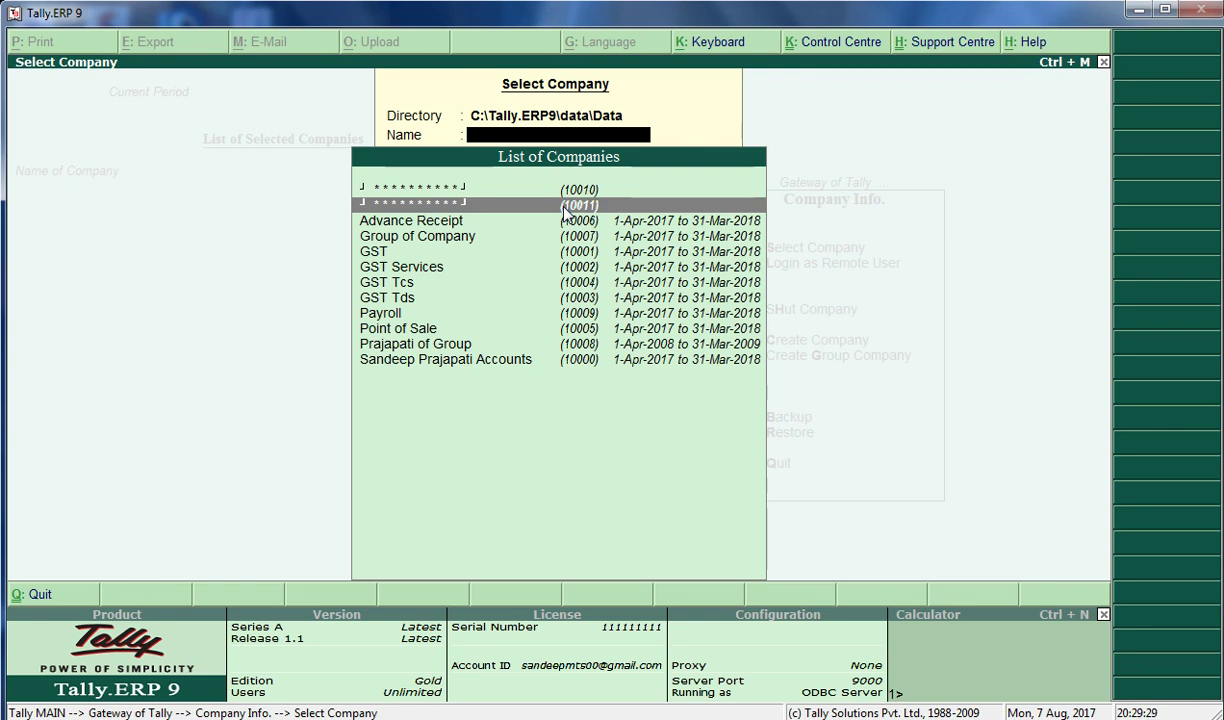
key(Return)
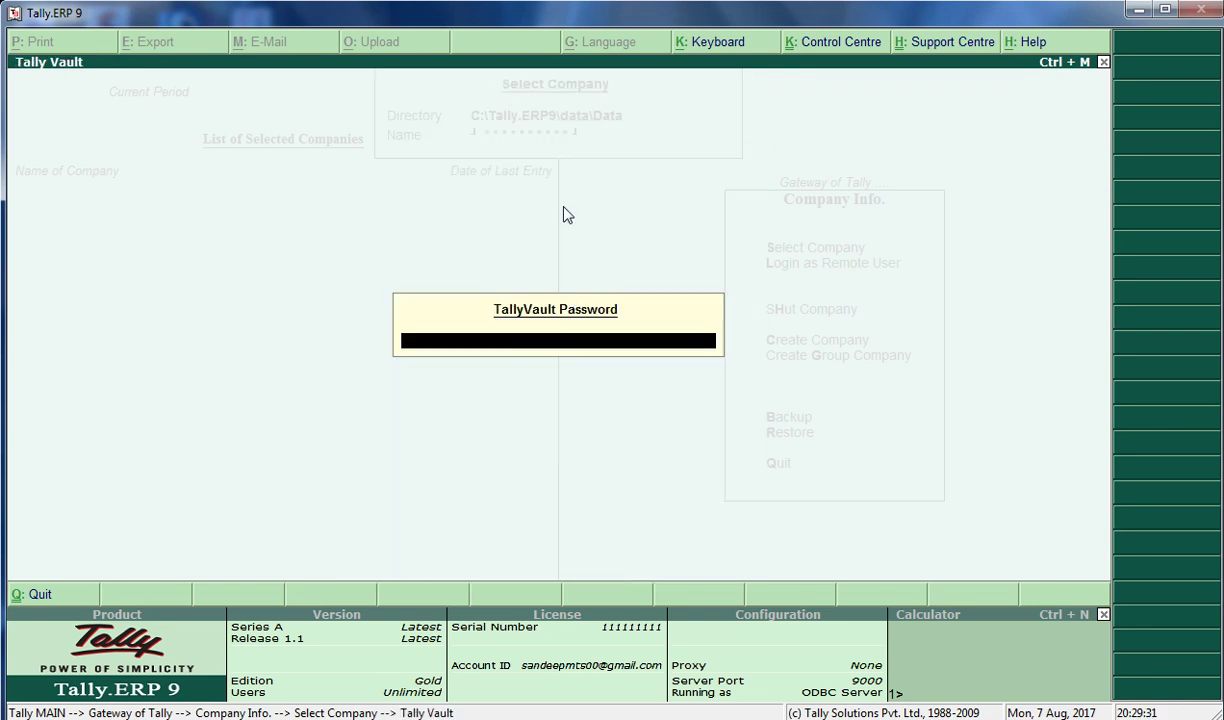
text(*****)
key(Return)
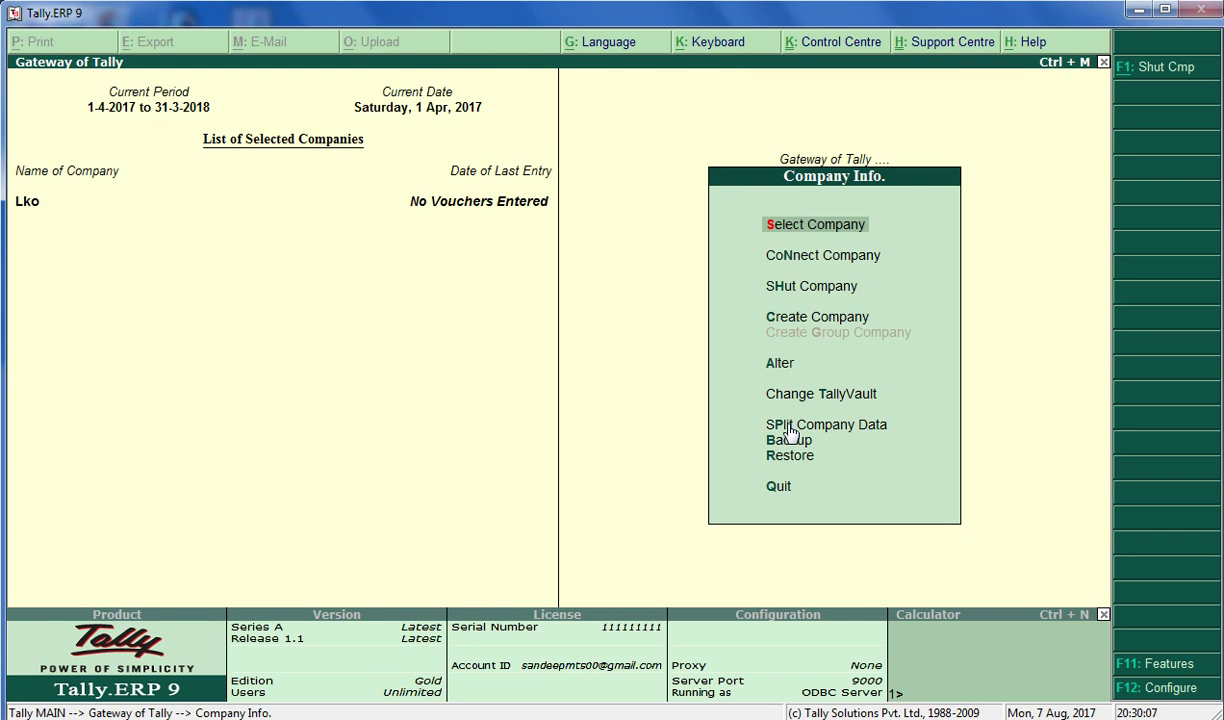
In Split Company Data for Lko, set the split date to 1-7 (1-Jul-2017)
key(Down)
key(Down)
key(Down)
key(Down)
key(Down)
key(Down)
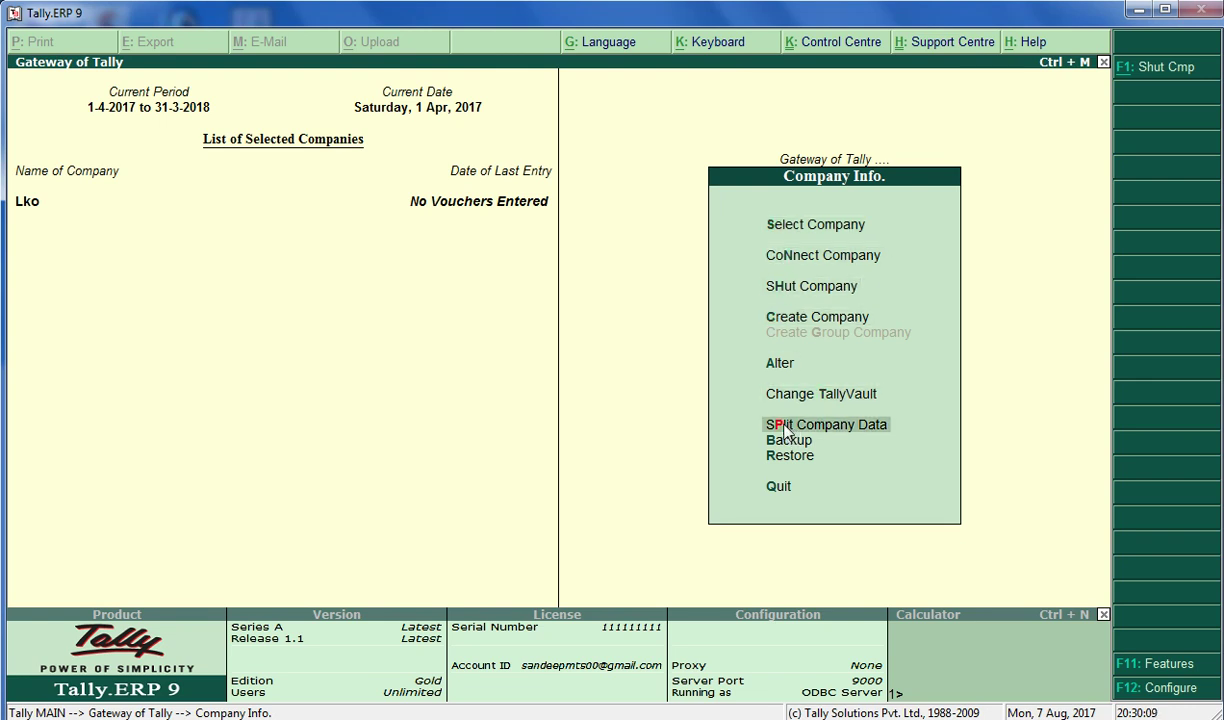
key(Down)
key(Up)
key(Return)
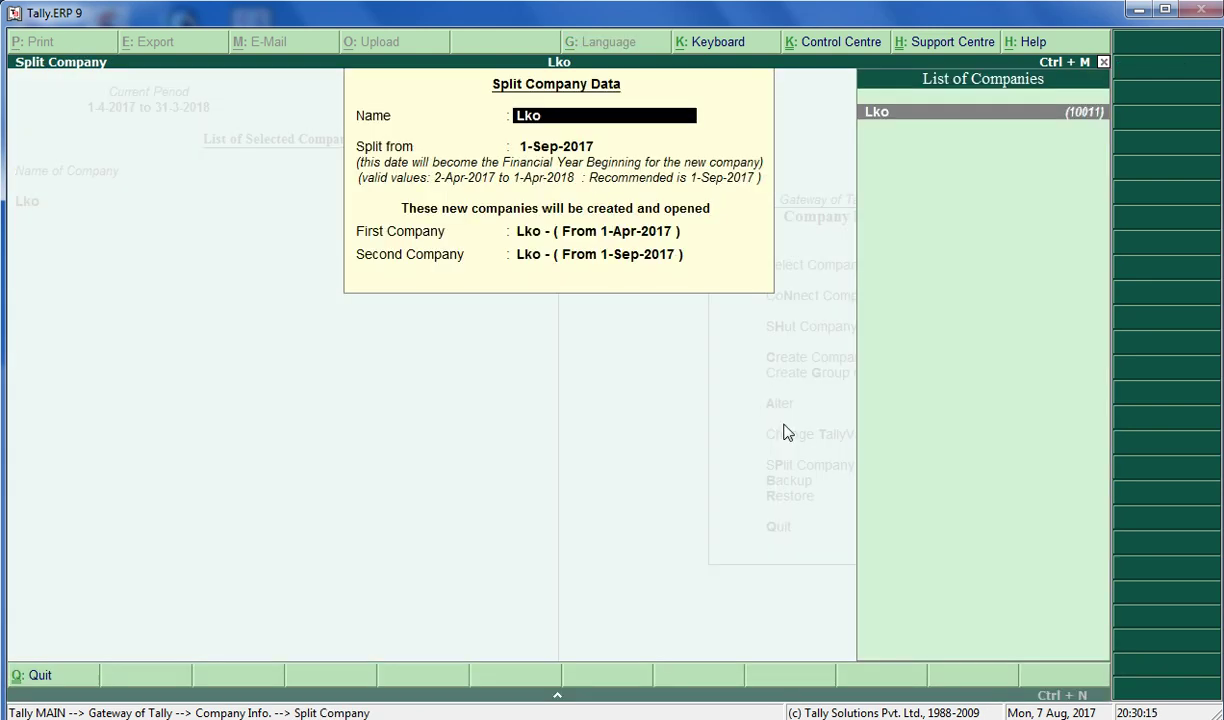
key(Return)
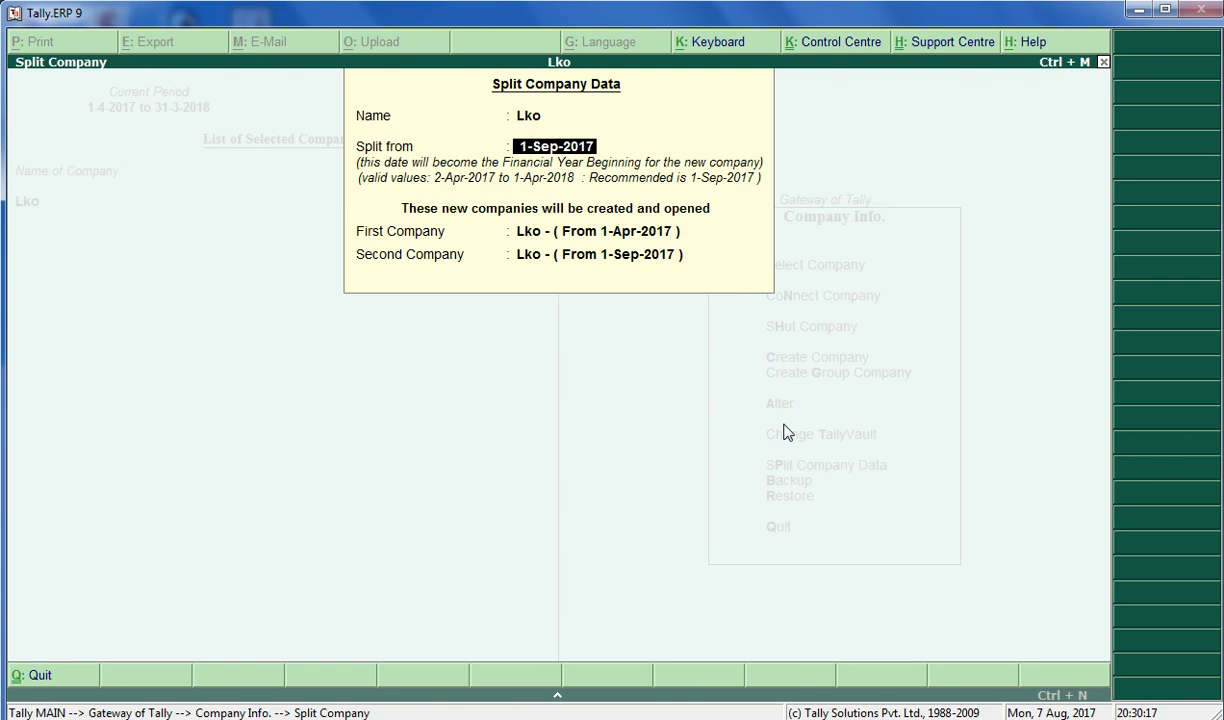
text(1-7)
key(Return)
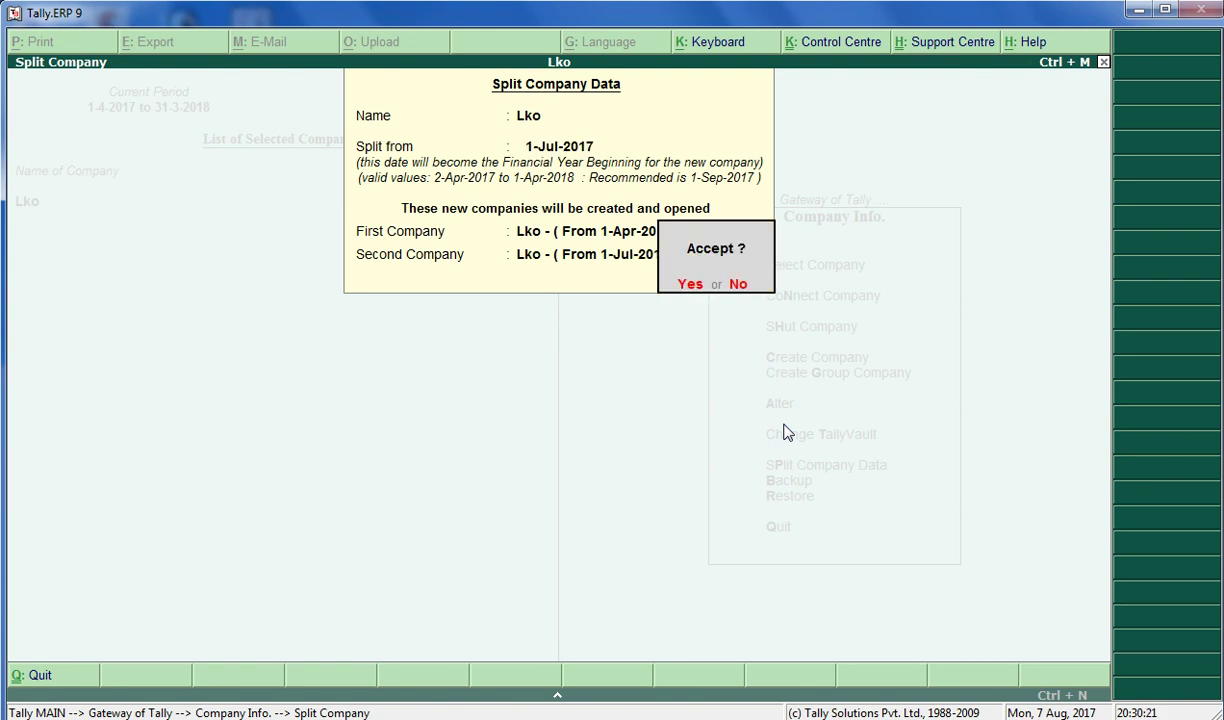
Confirm the split and authorise it with the TallyVault password
key(Return)
key(Return)
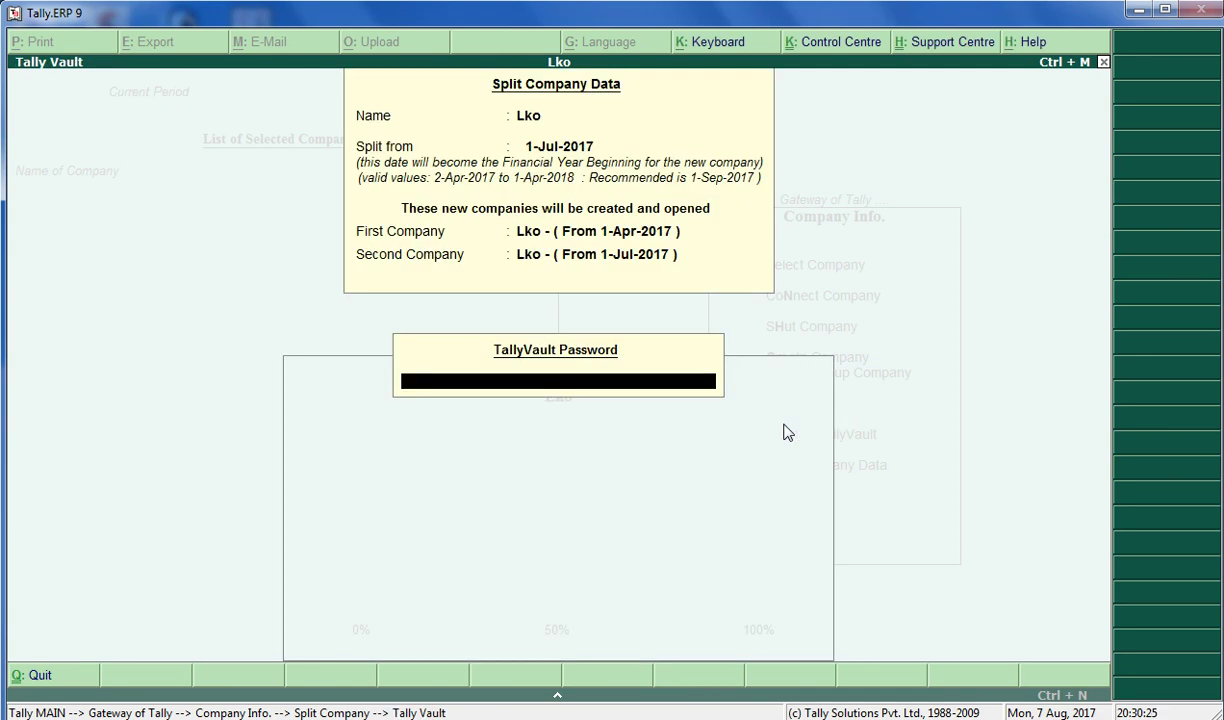
text(*****)
key(Return)
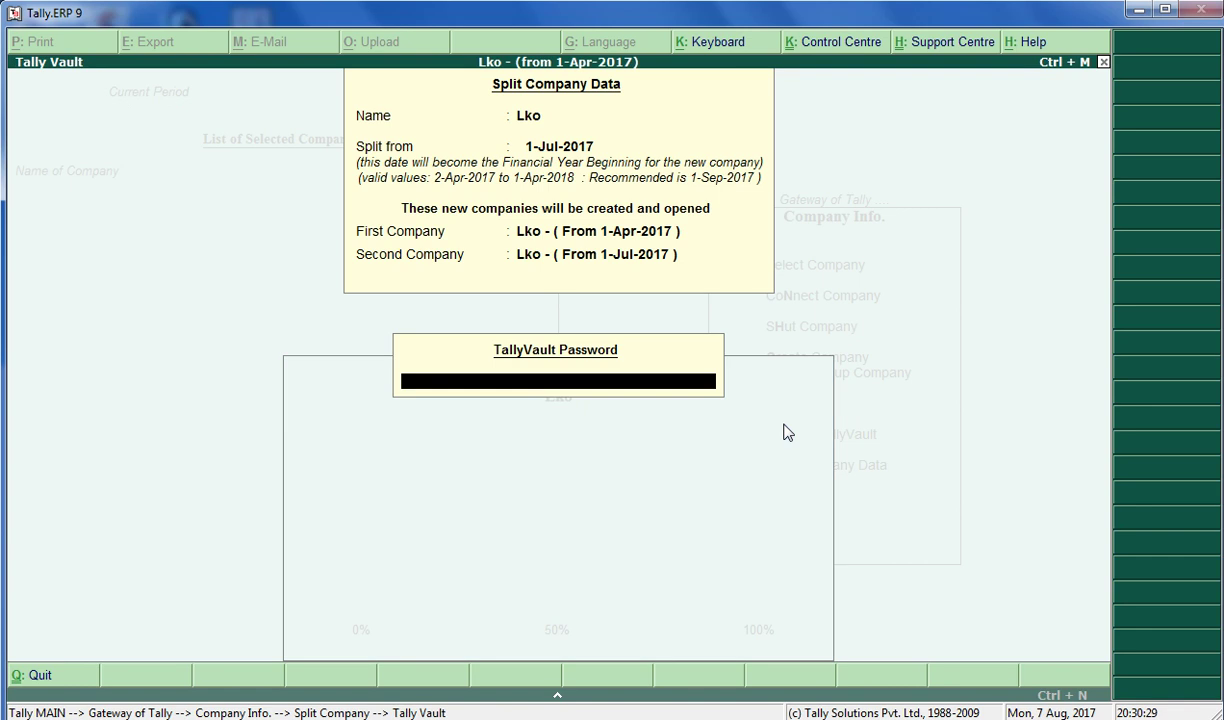
text(*****)
key(Return)
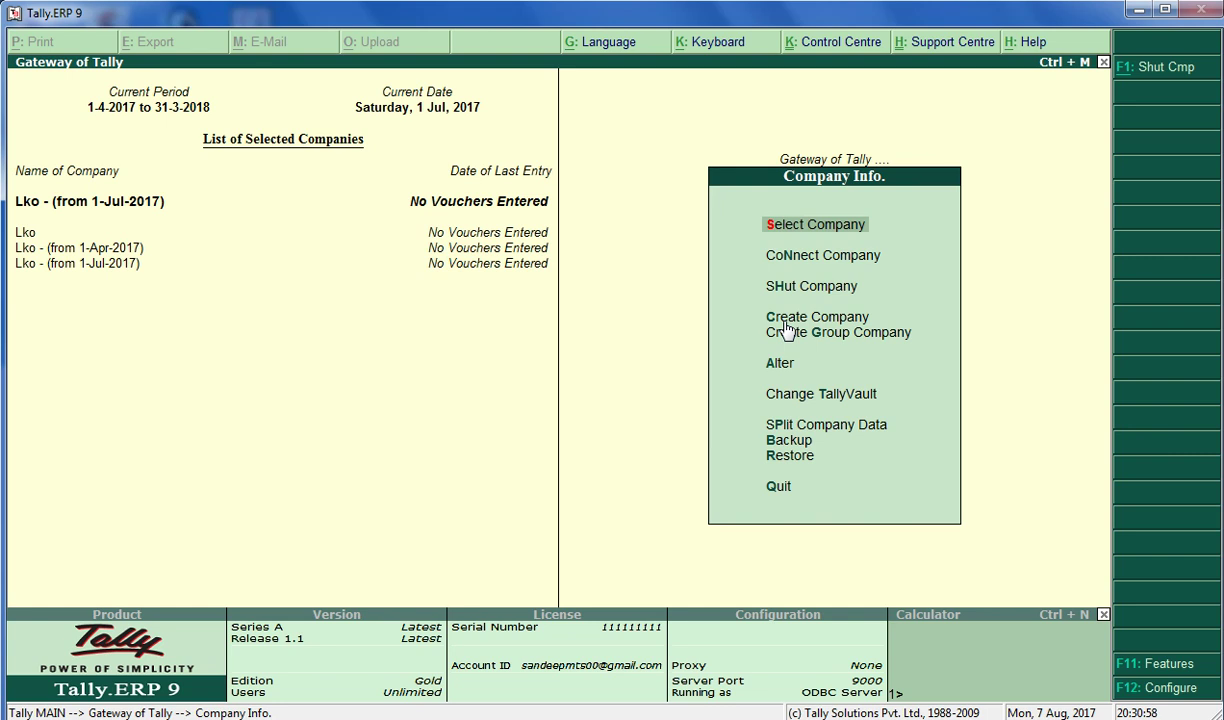
Start a new company named Knp with state Uttar Pradesh
key(Up)
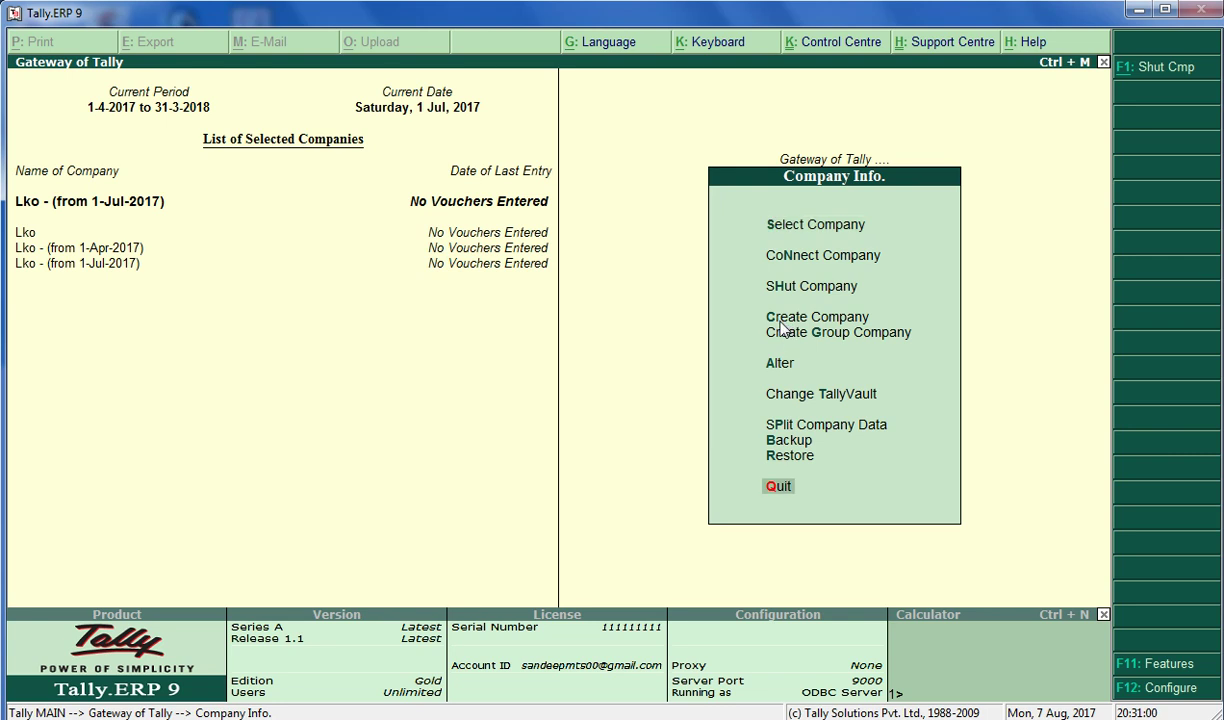
key(Up)
key(Up)
key(Up)
key(Up)
key(Up)
key(Up)
key(Up)
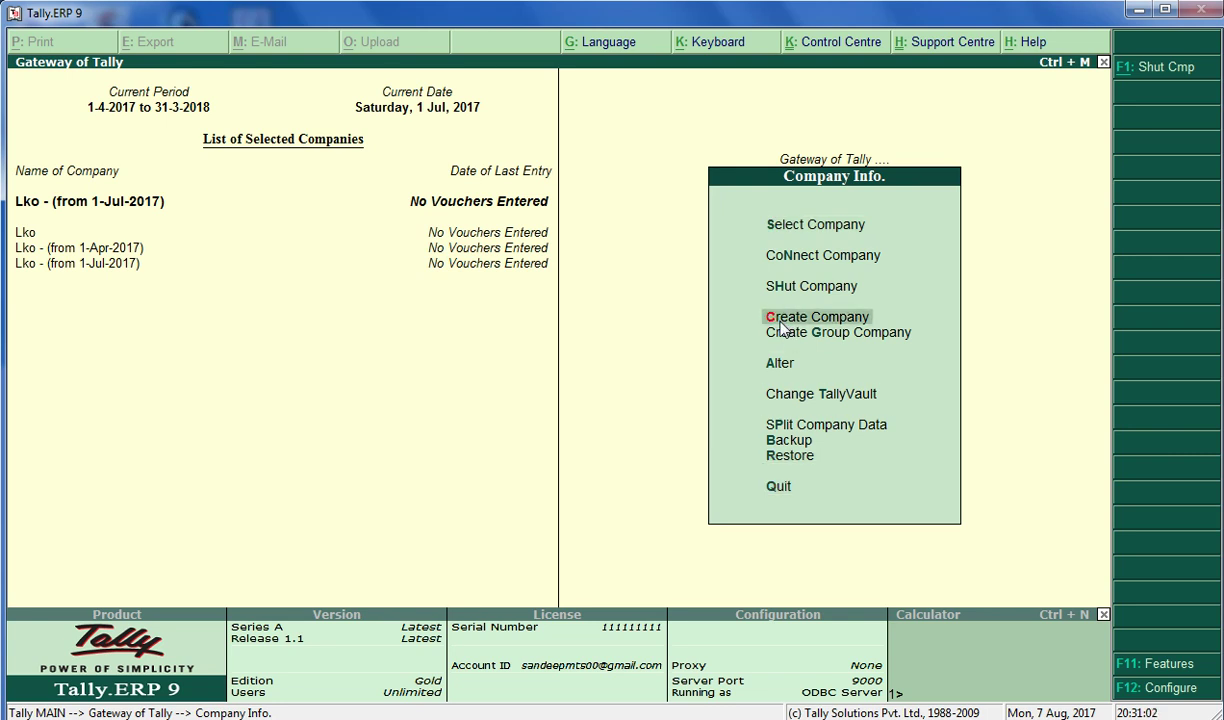
key(Return)
text(Knp)
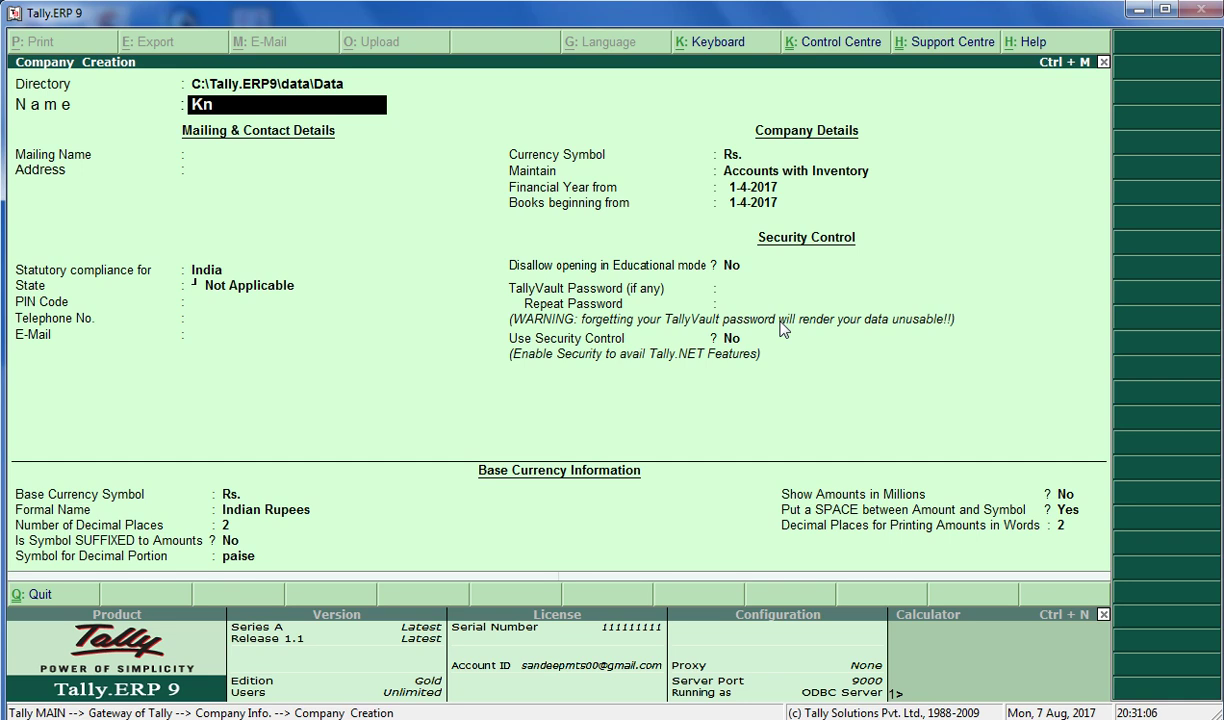
key(Return)
key(Return)
key(Return)
key(Return)
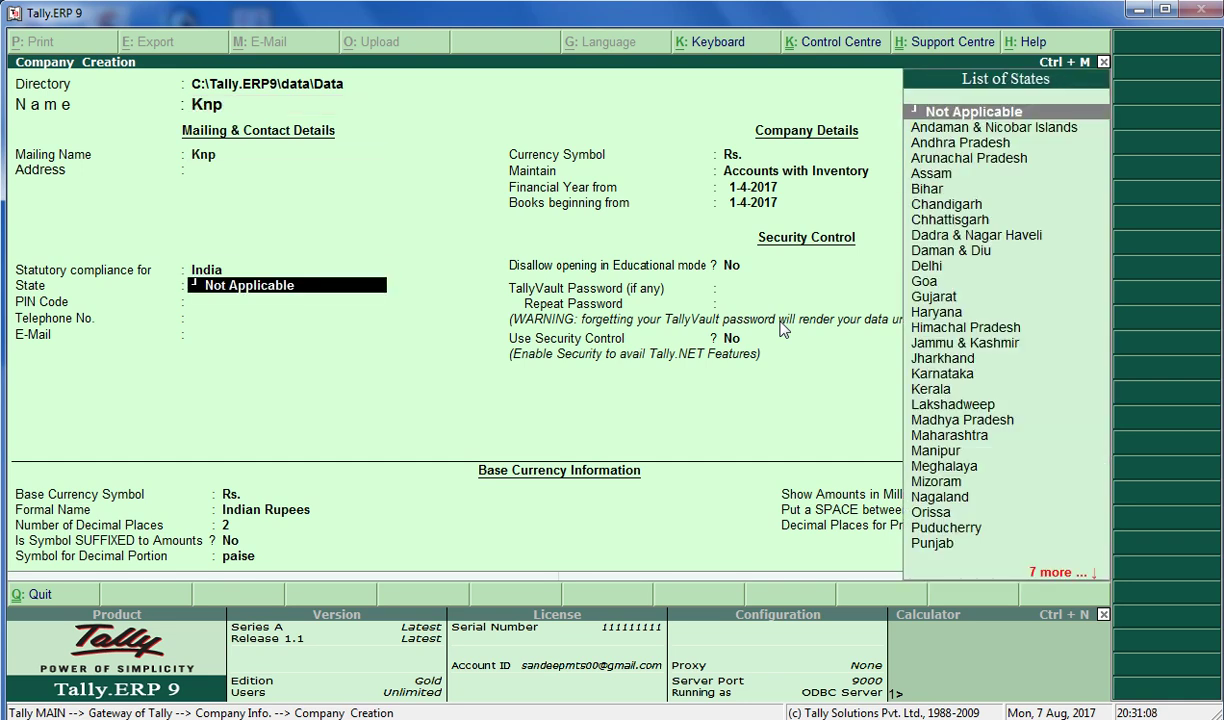
text(uttar p)
key(Return)
key(Return)
key(Return)
key(Return)
key(Return)
key(Return)
key(Return)
key(Return)
key(Return)
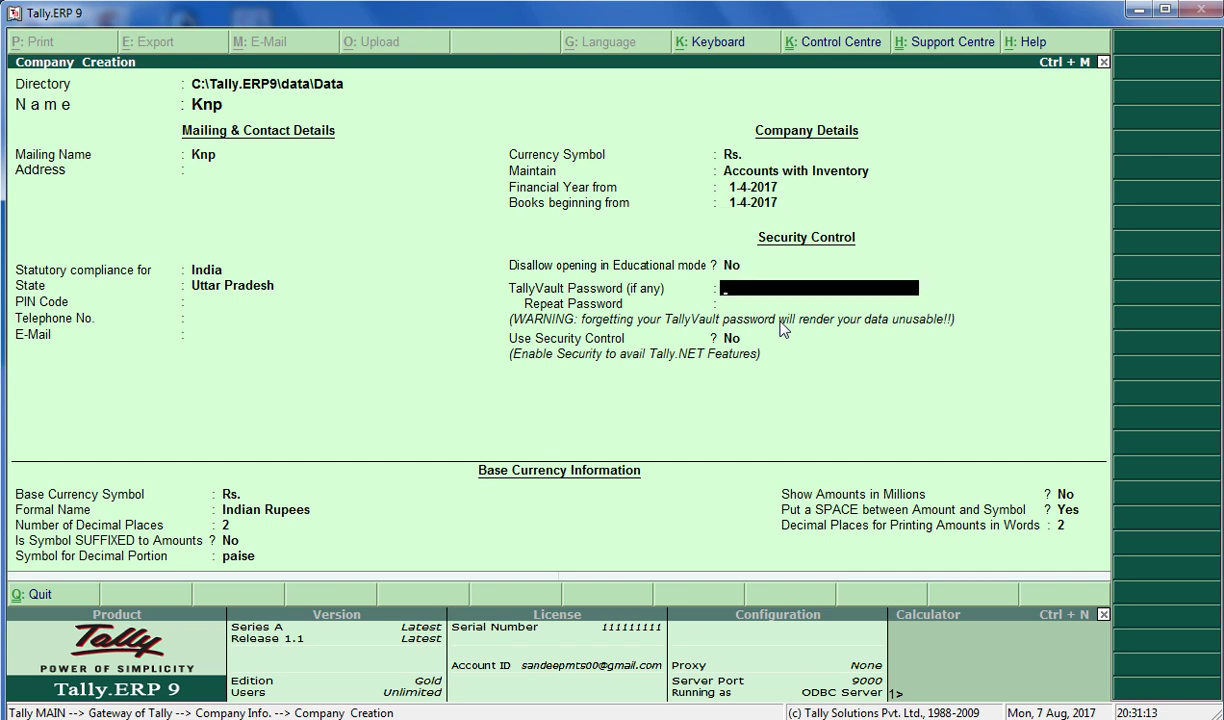
Enable security control with an administrator name and password, then save Knp
key(Return)
text(y)
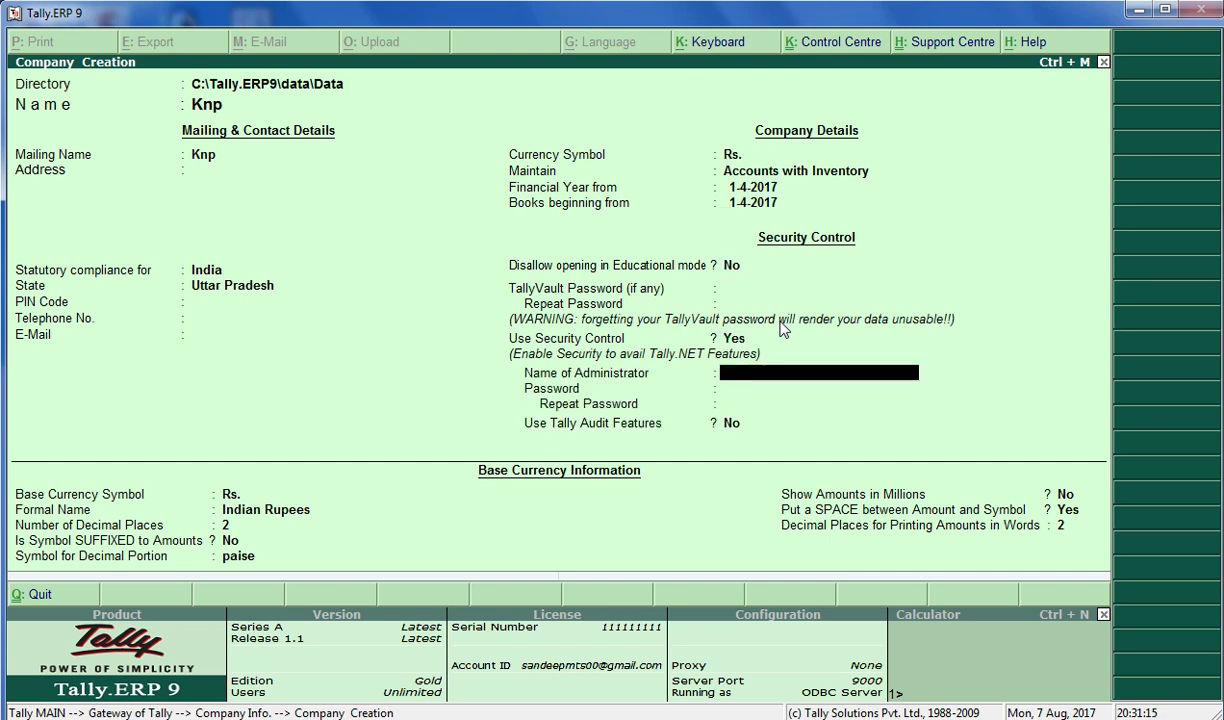
text(up)
key(Return)
text(***)
key(Return)
text(***)
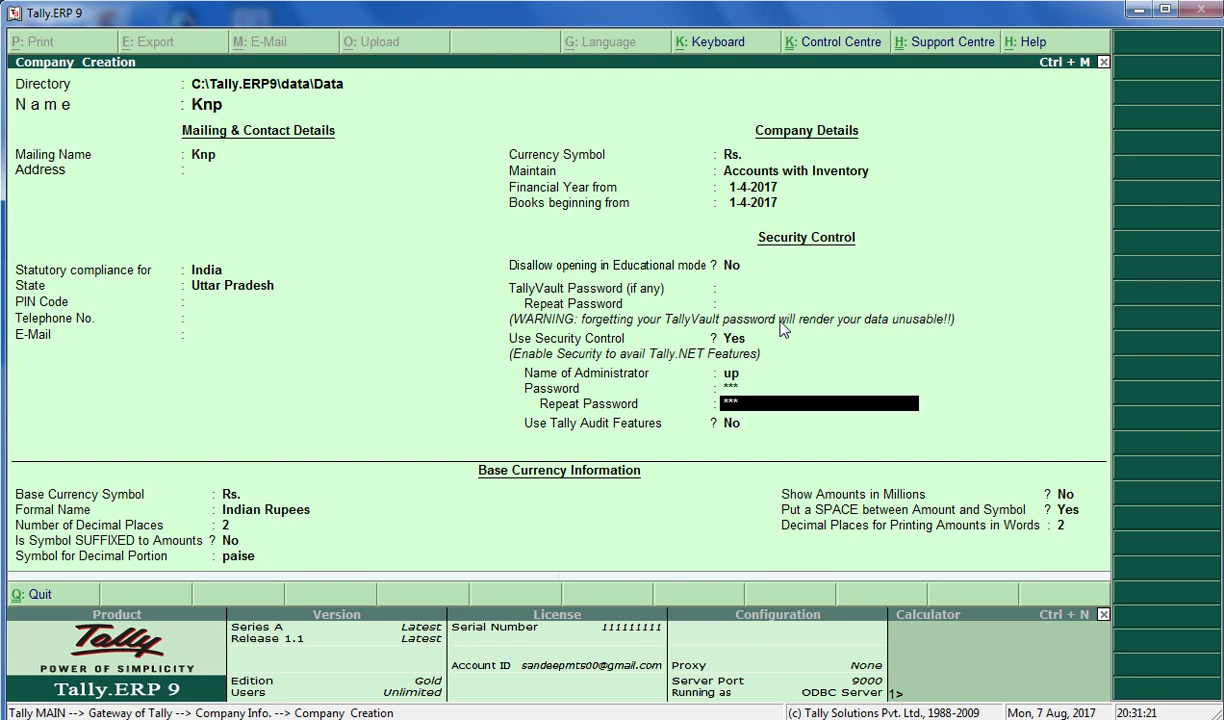
key(Return)
key(Return)
text(up)
key(Return)
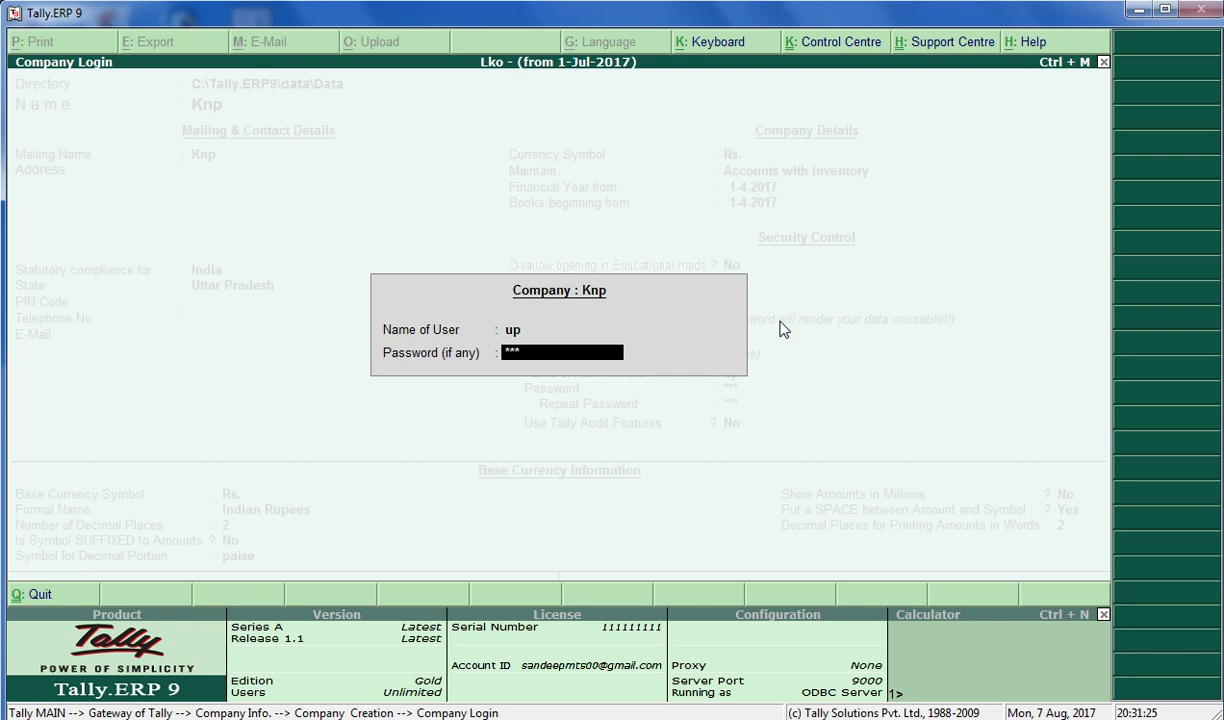
Log in to Knp and move down the Company Info menu to Security Control
key(Return)
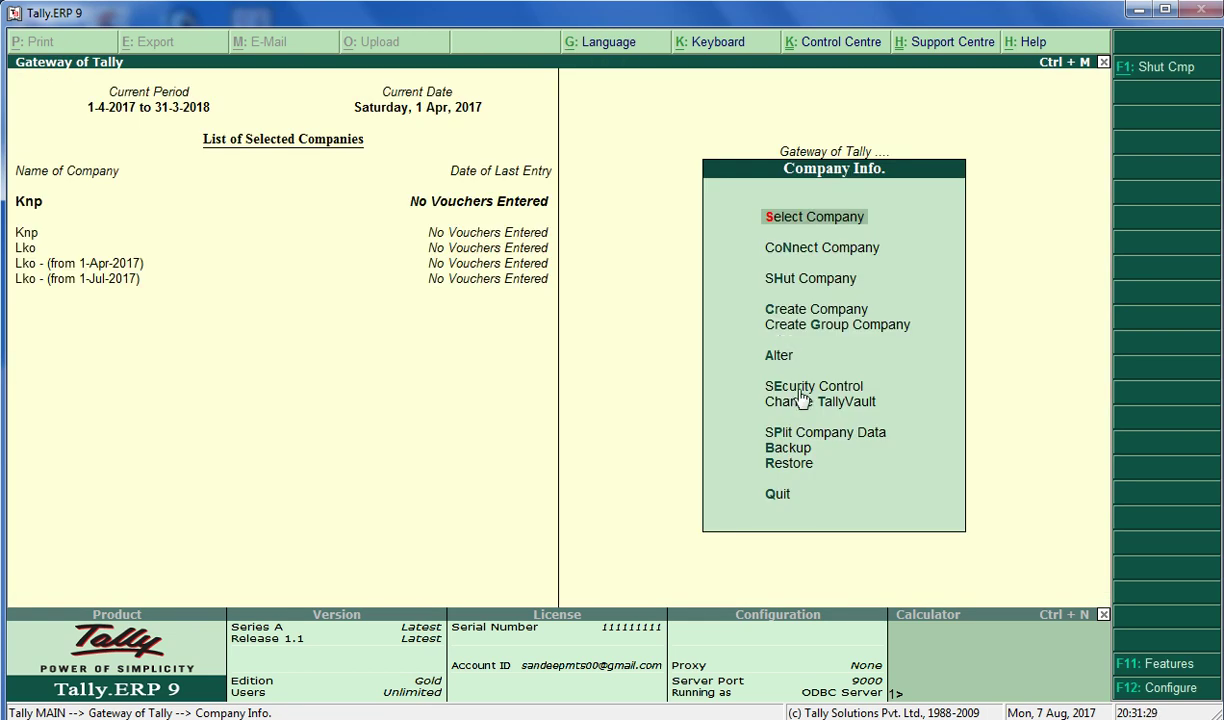
key(Down)
key(Down)
key(Down)
key(Down)
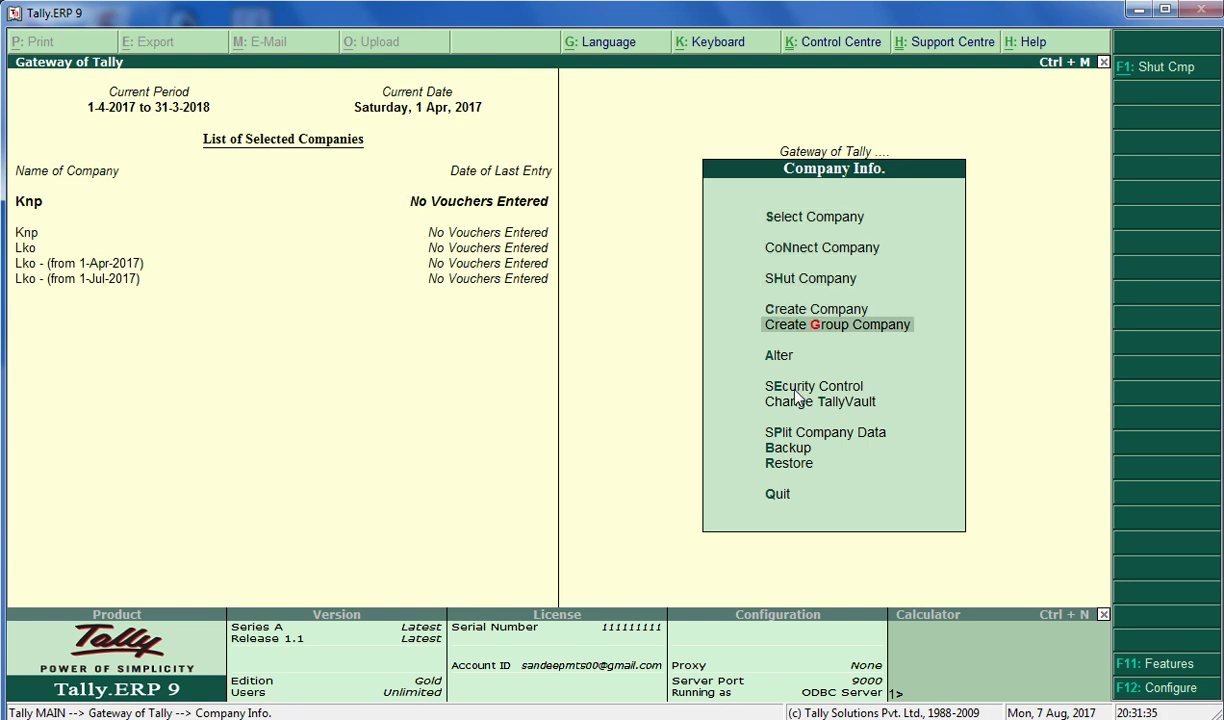
key(Down)
key(Down)
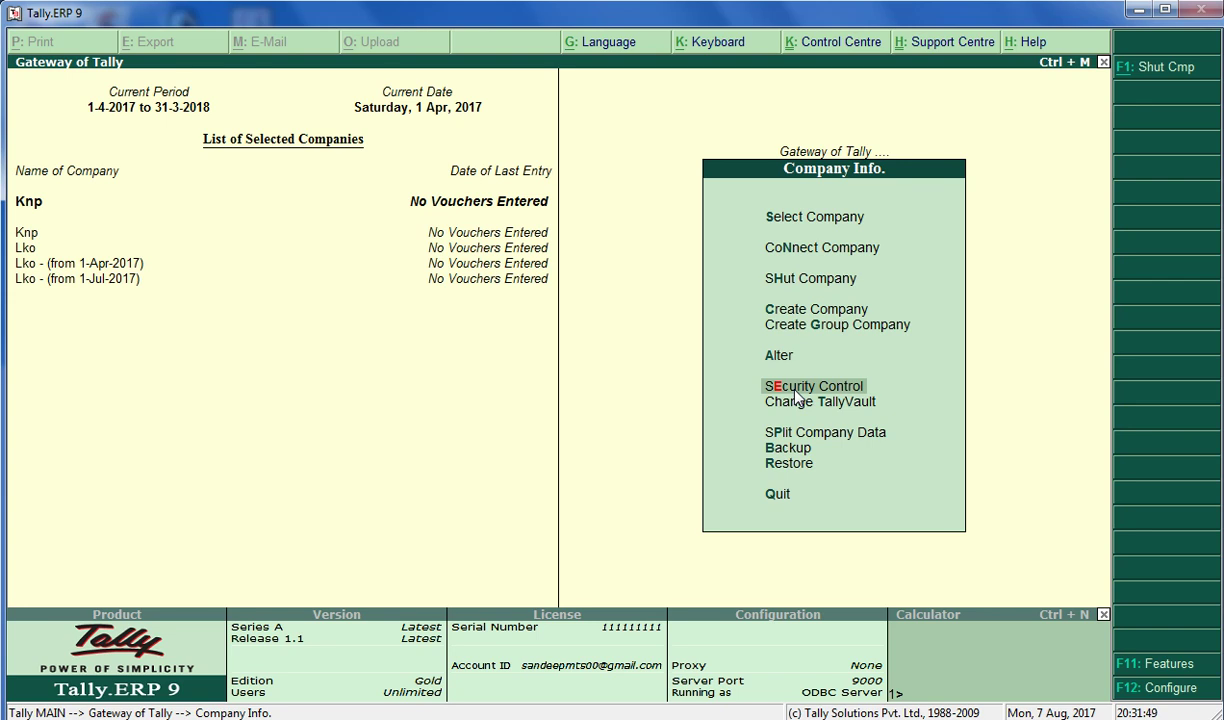
Open Security Control and choose Types of Security to list Knp's security levels
click(796, 393)
key(Down)
key(Up)
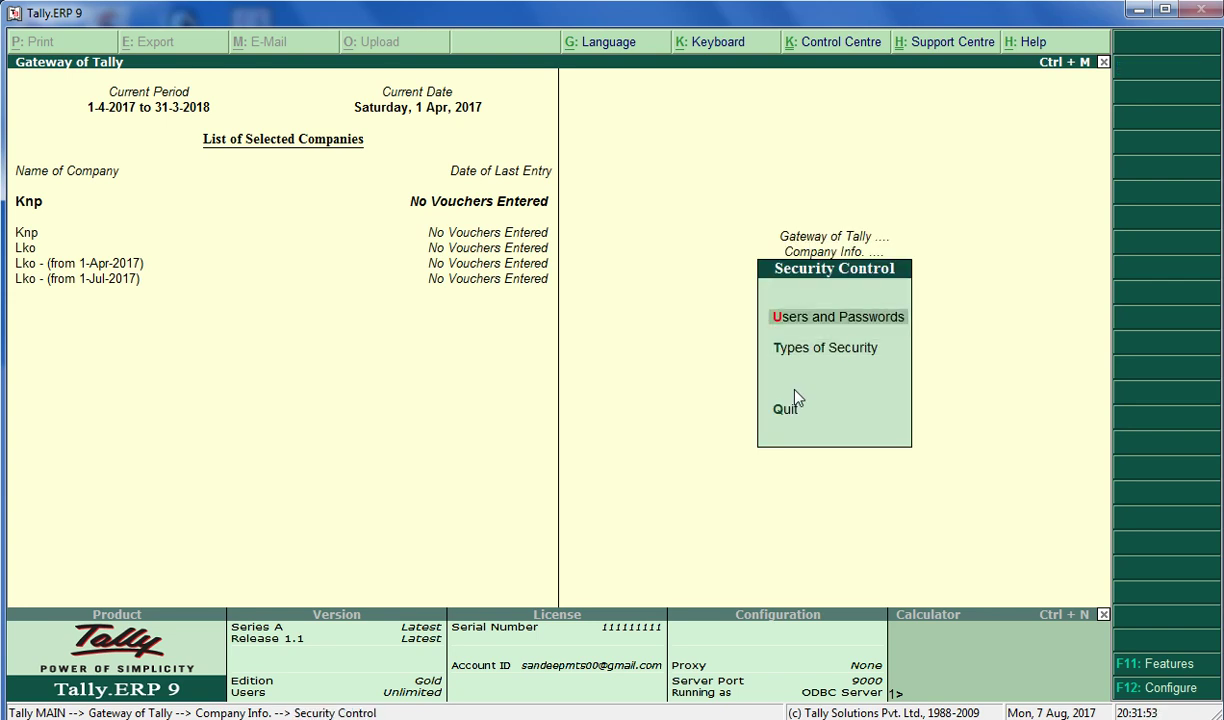
key(Down)
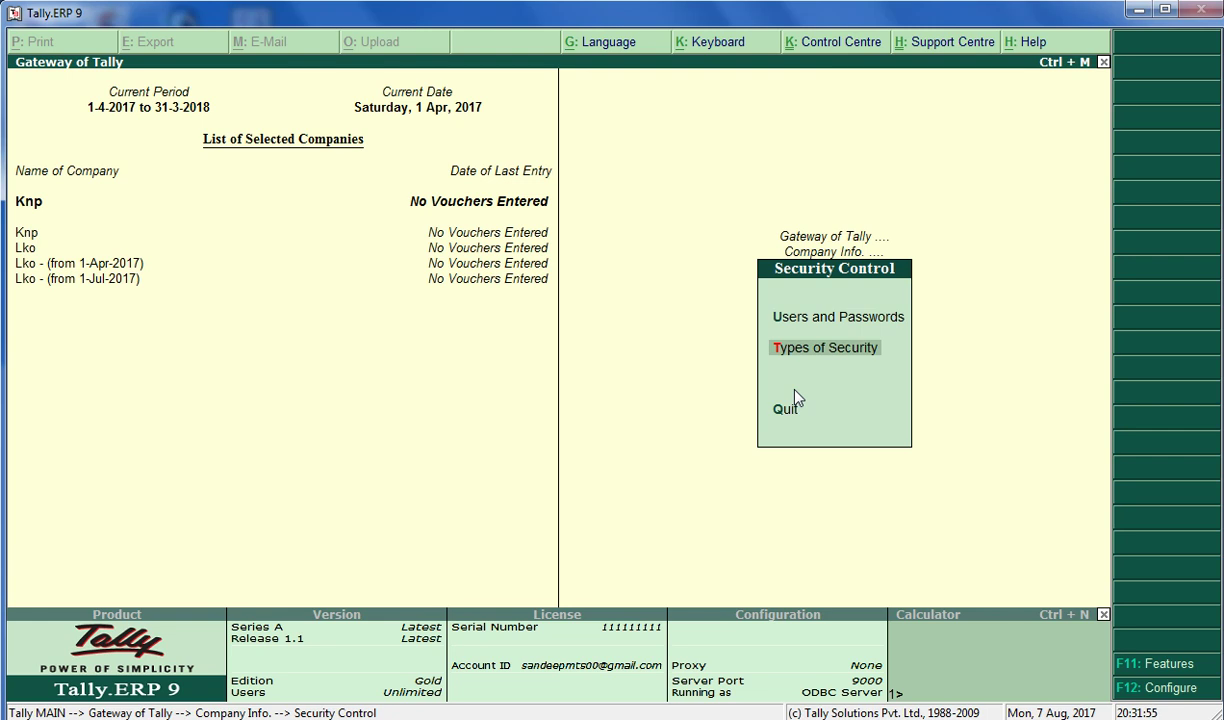
key(Return)
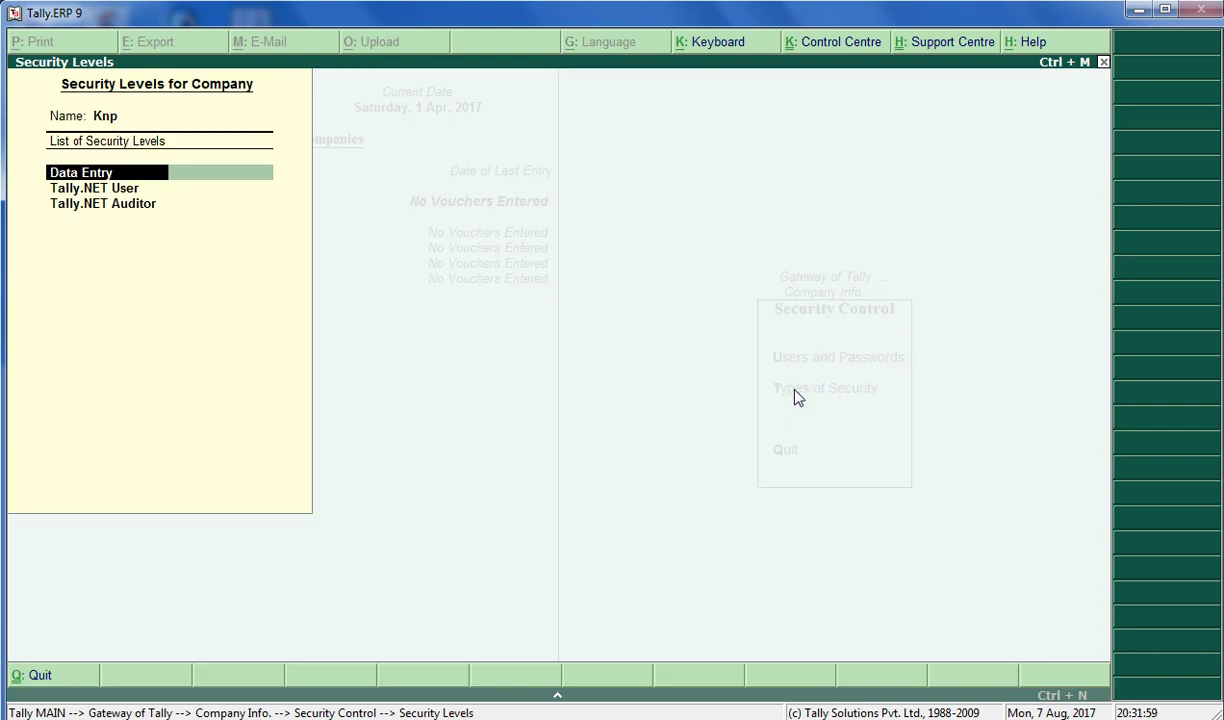
Inspect the Tally.NET Auditor level, quit without changes, and return to Users and Passwords
key(Down)
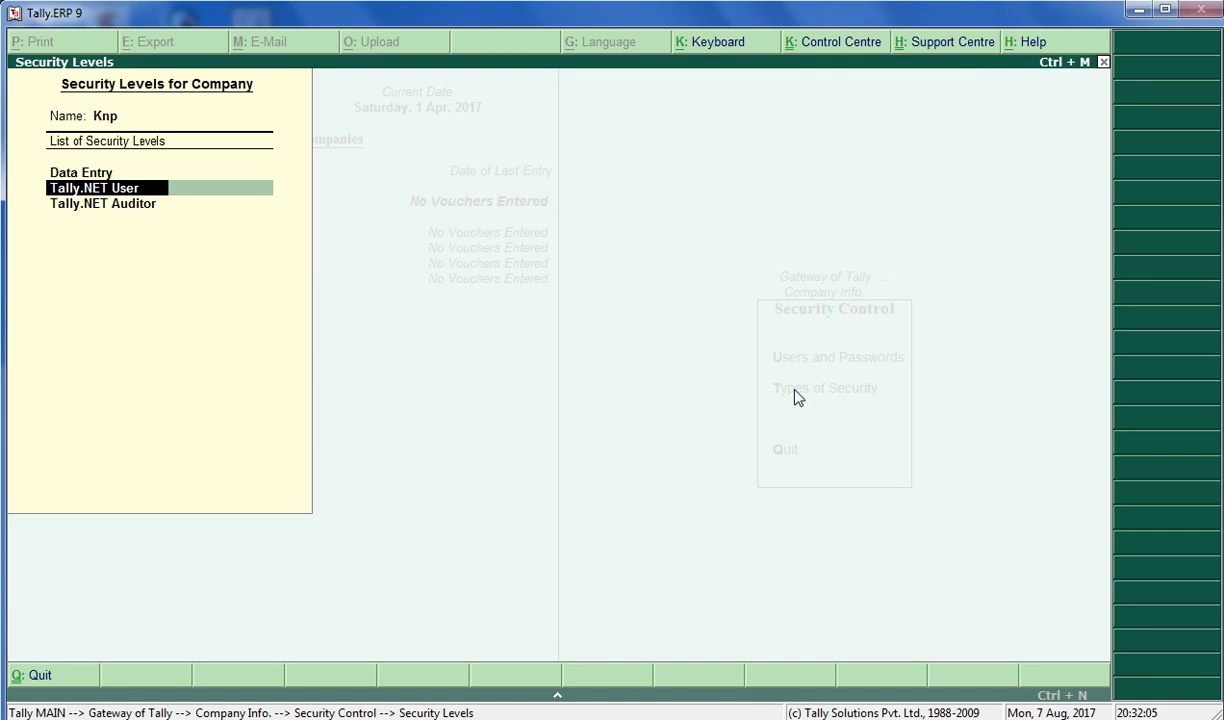
key(Up)
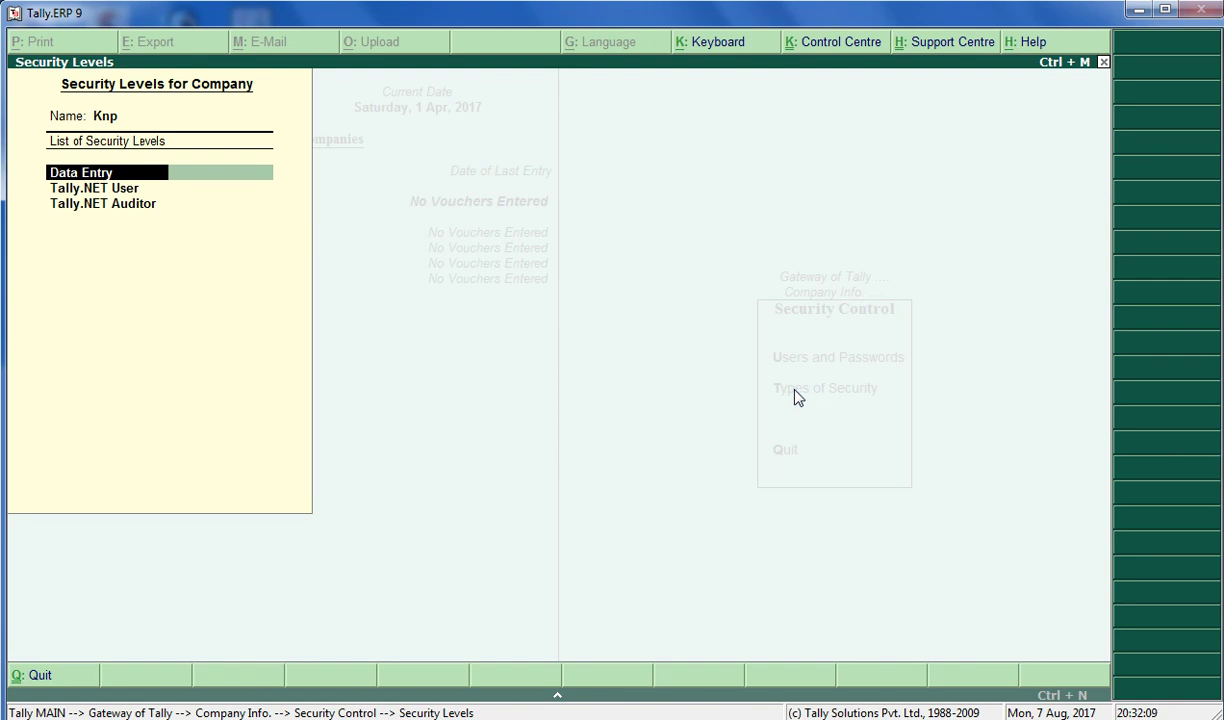
key(Down)
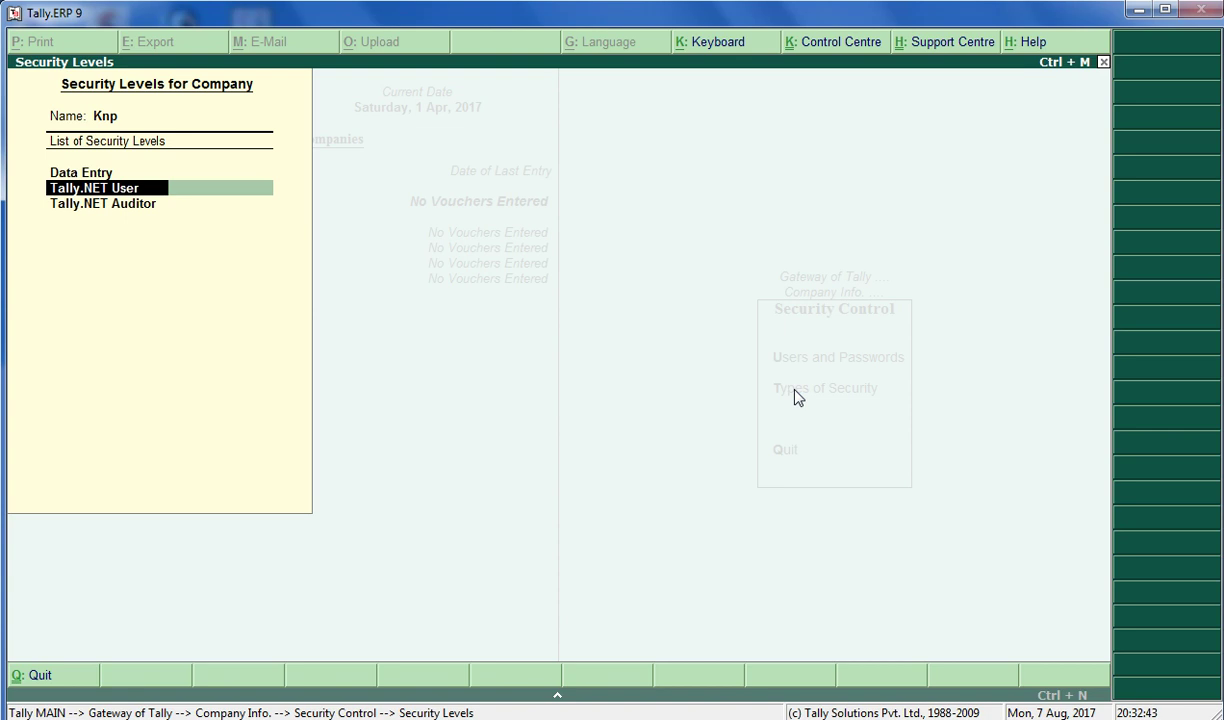
key(Down)
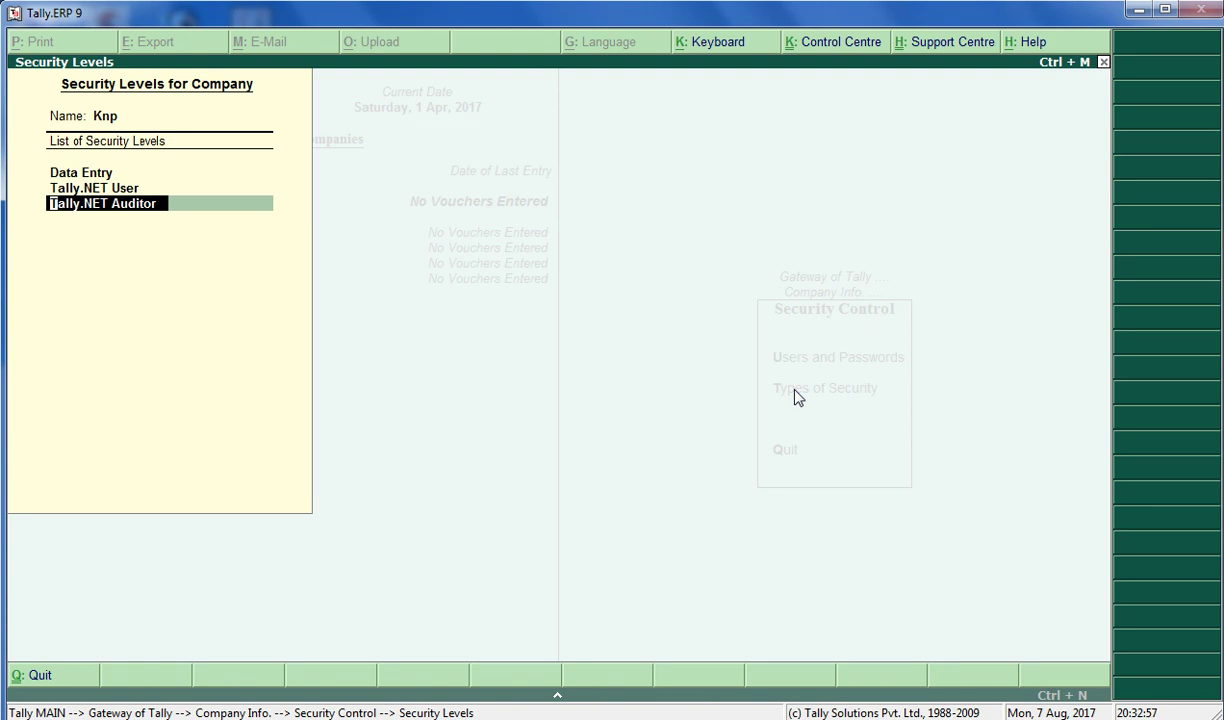
key(Return)
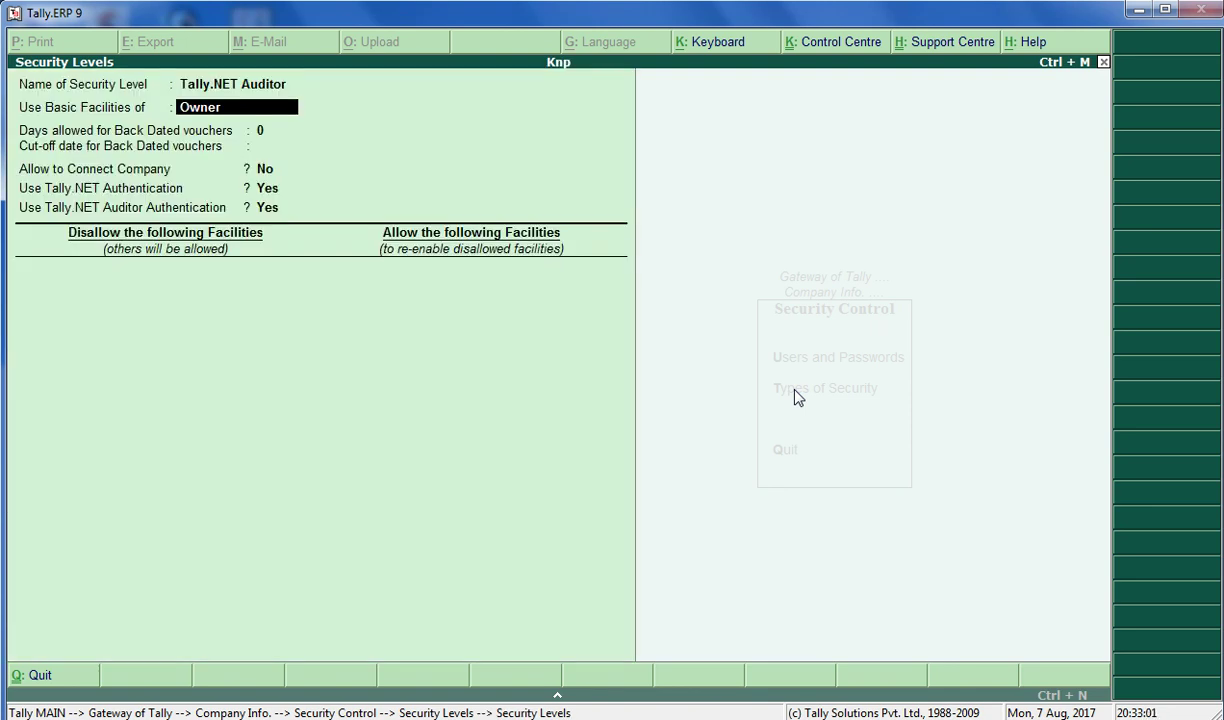
key(Escape)
key(Escape)
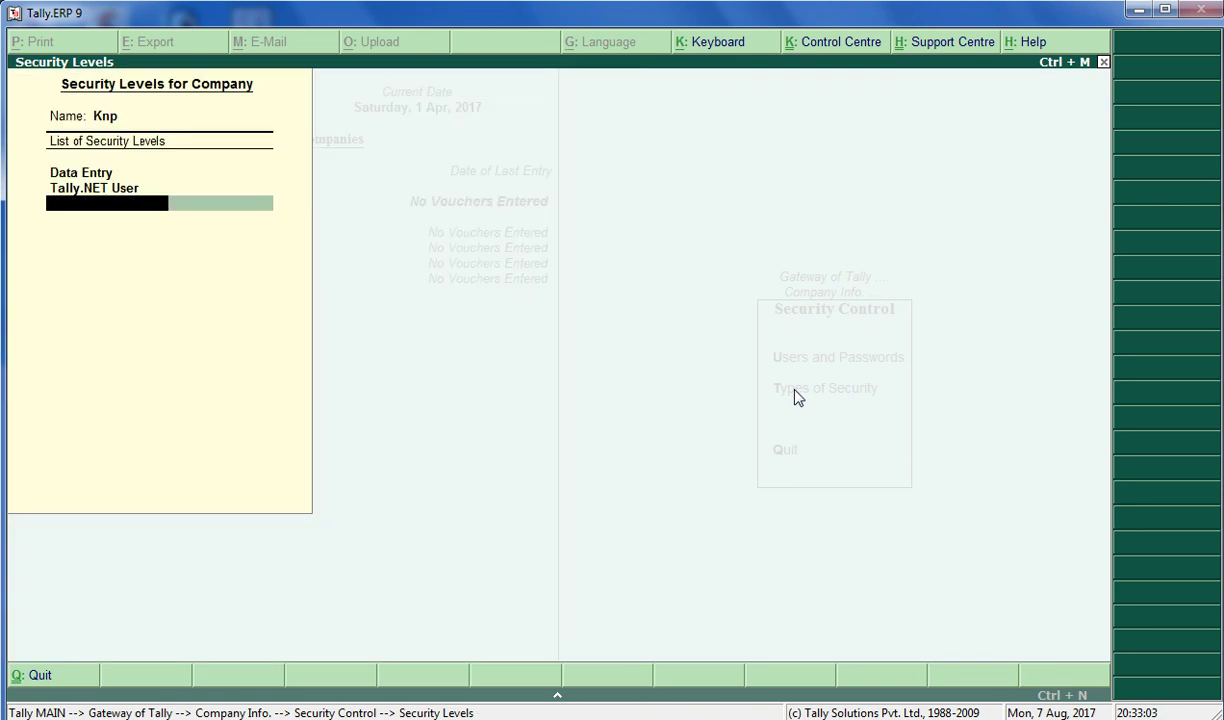
key(y)
key(Up)
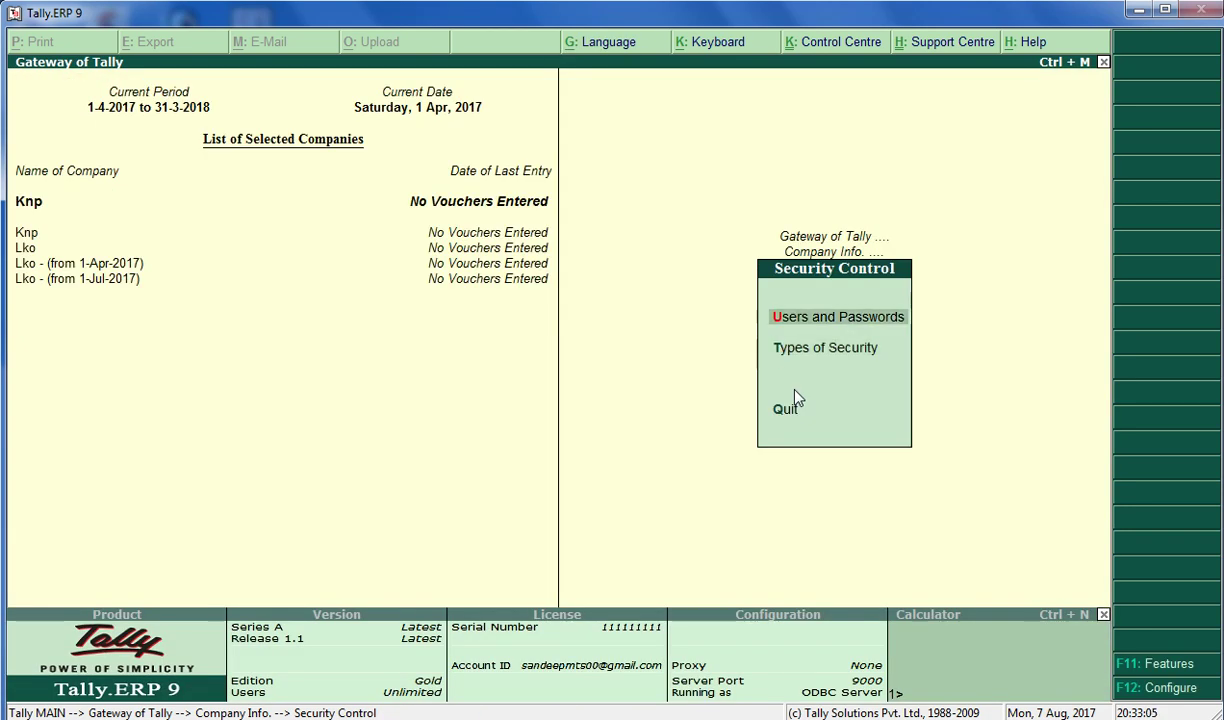
Add Data Entry user a with its password
key(Return)
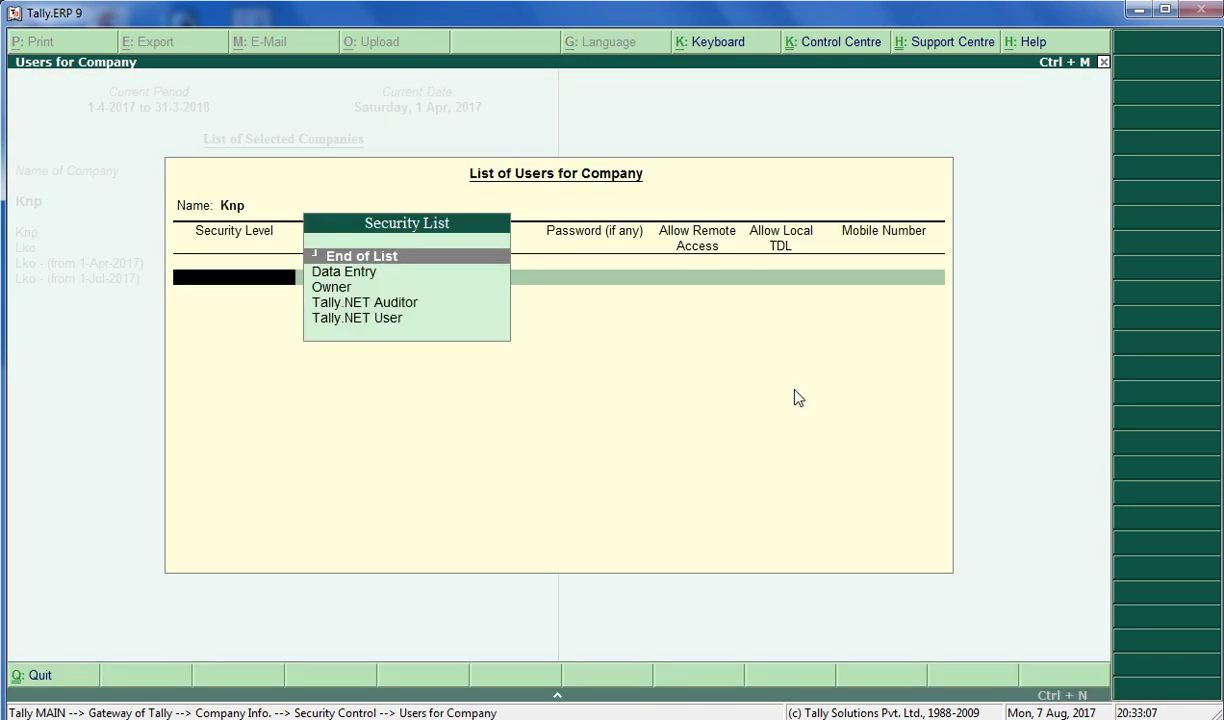
key(Down)
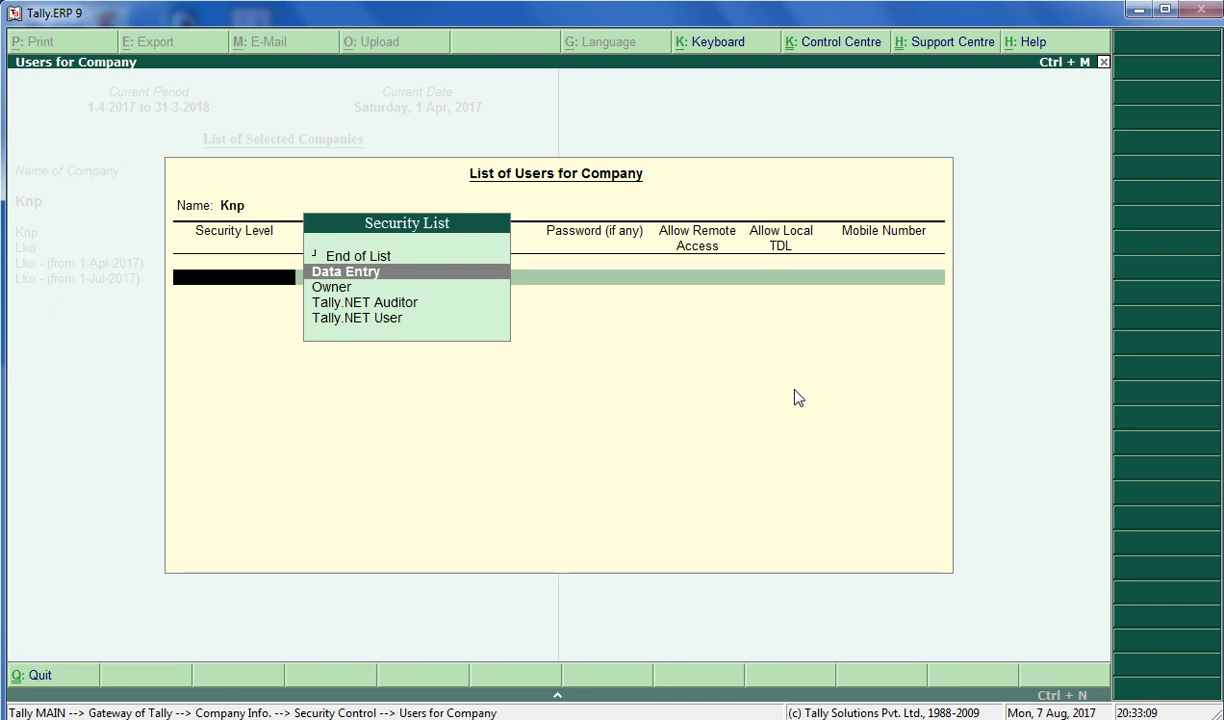
key(Return)
text(a)
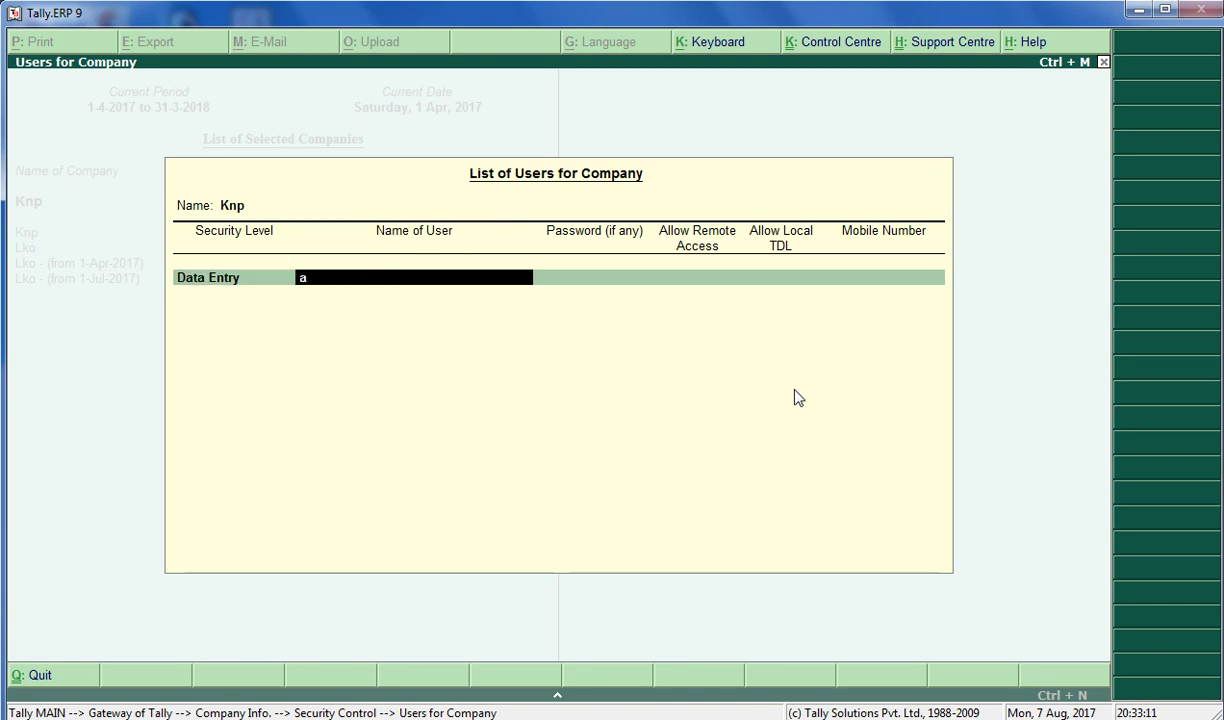
key(Return)
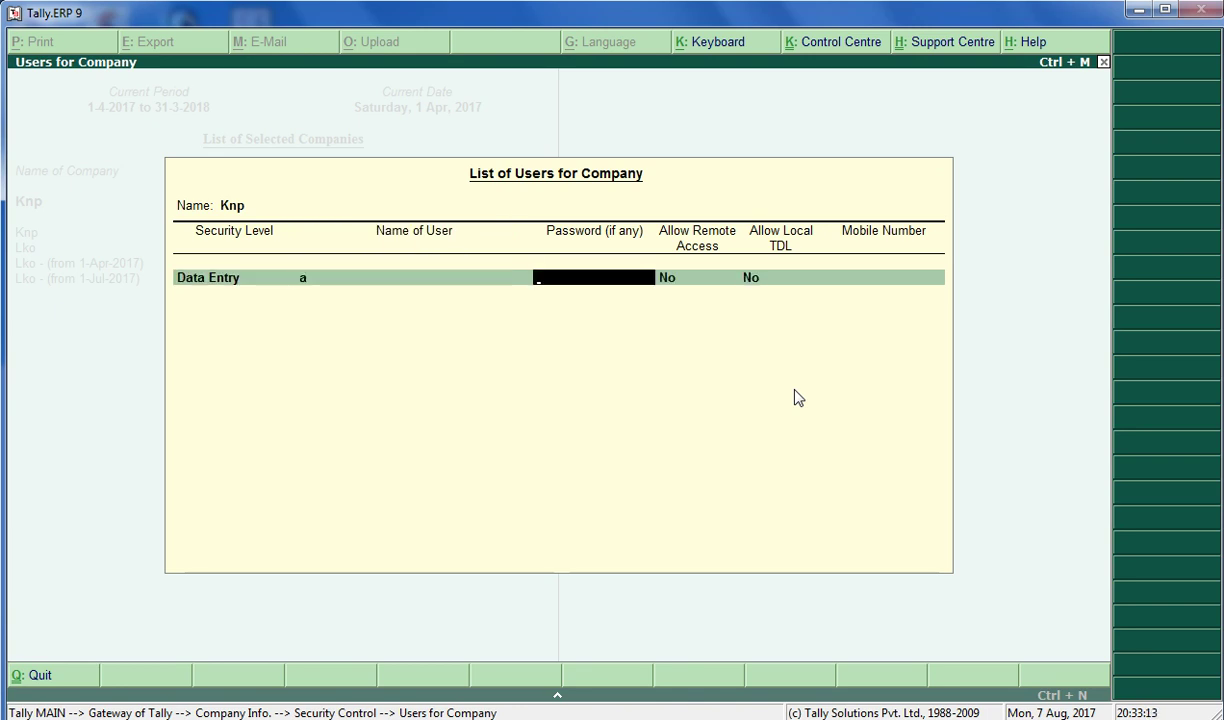
text(123)
key(Return)
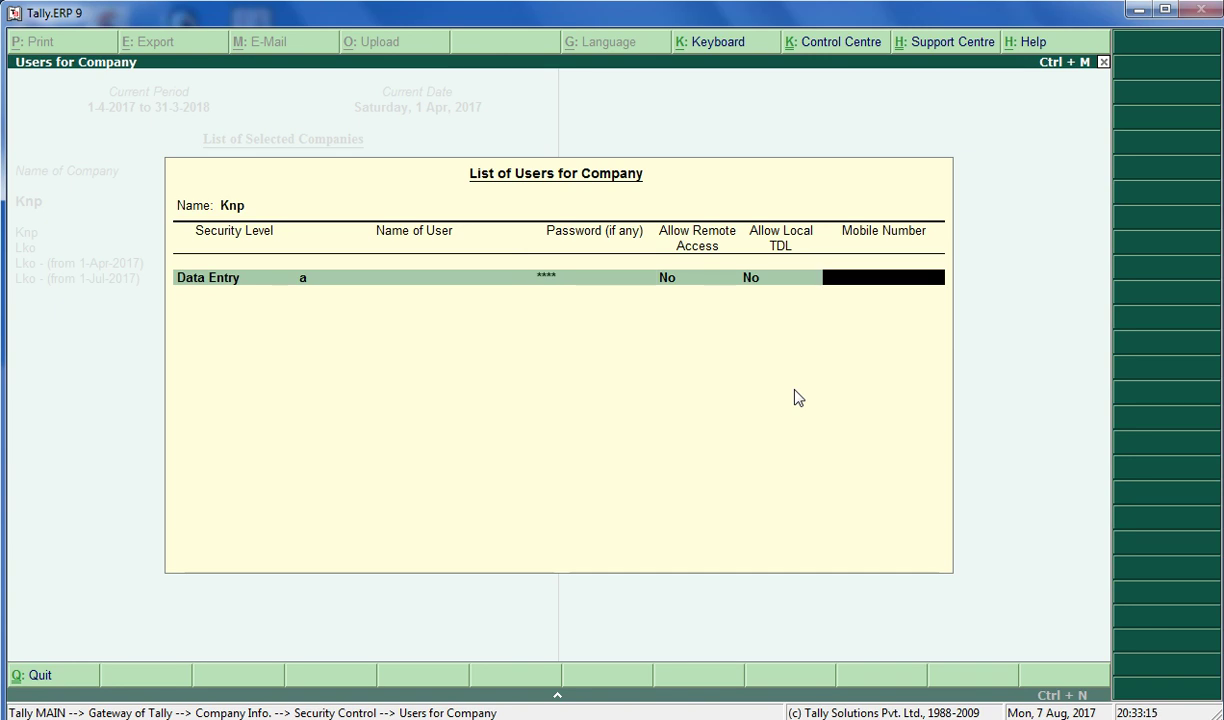
key(Return)
Try a second user as Tally.NET Auditor named d, dismissing the resulting e-mail error
key(Down)
key(Down)
key(Return)
key(BackSpace)
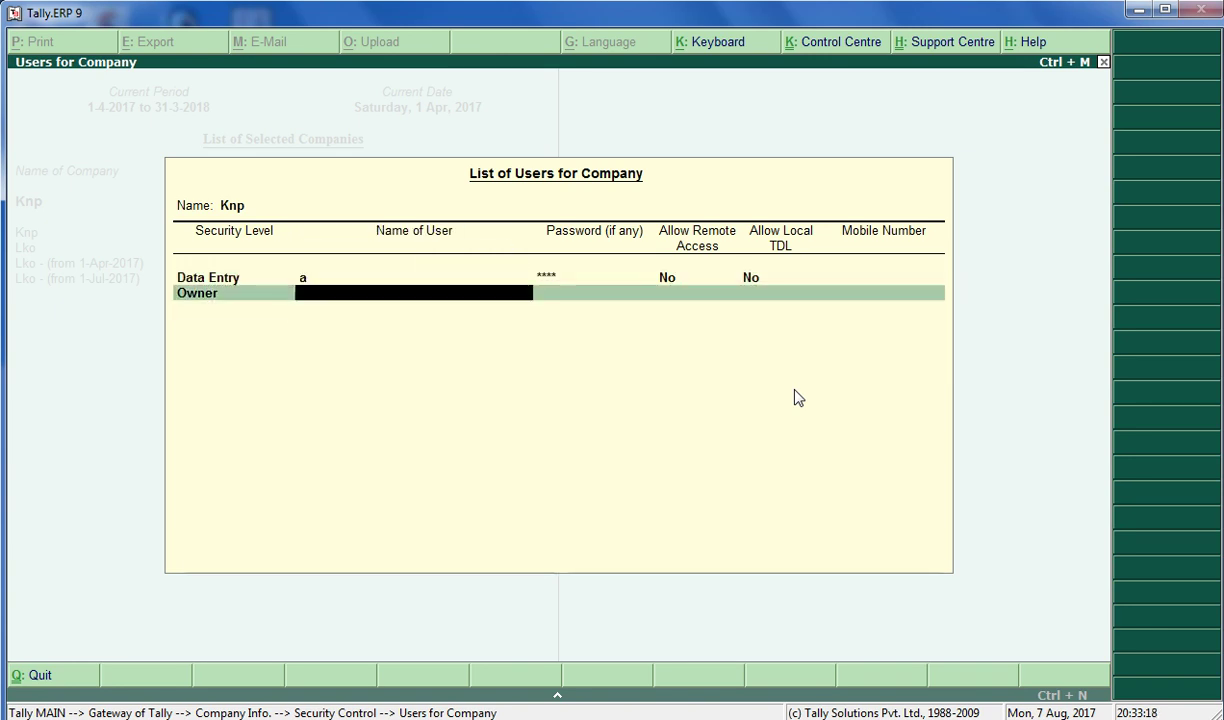
key(BackSpace)
key(Down)
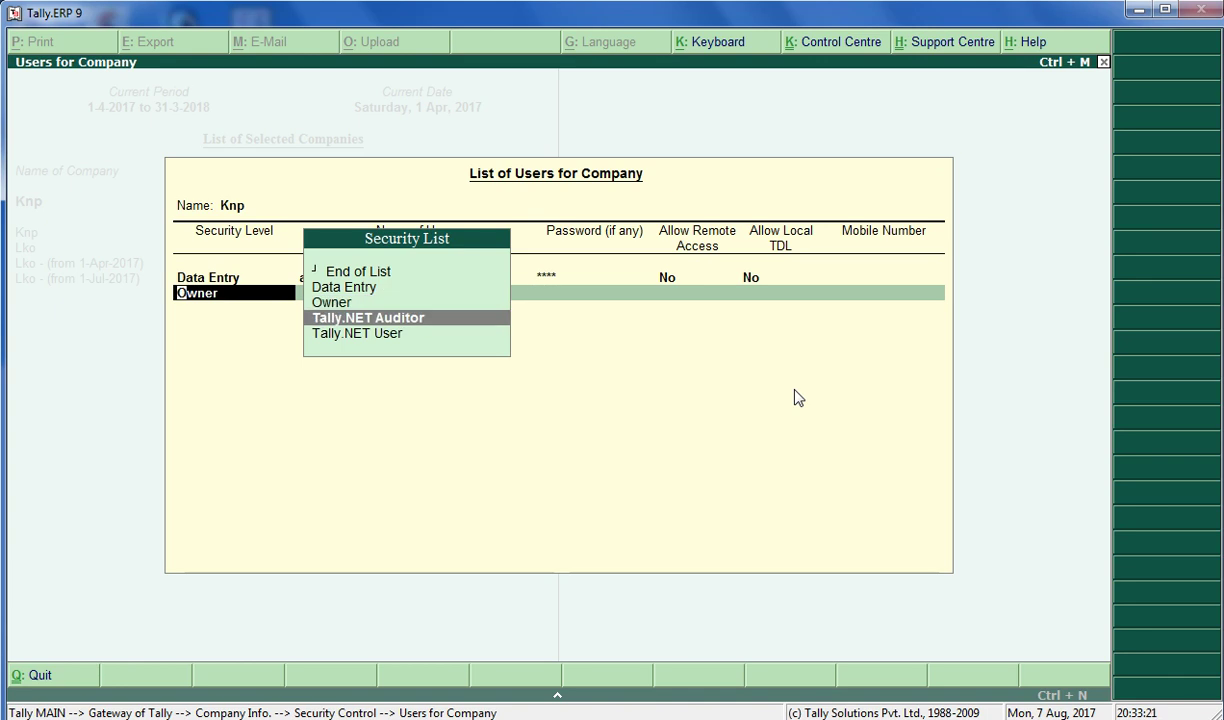
key(Return)
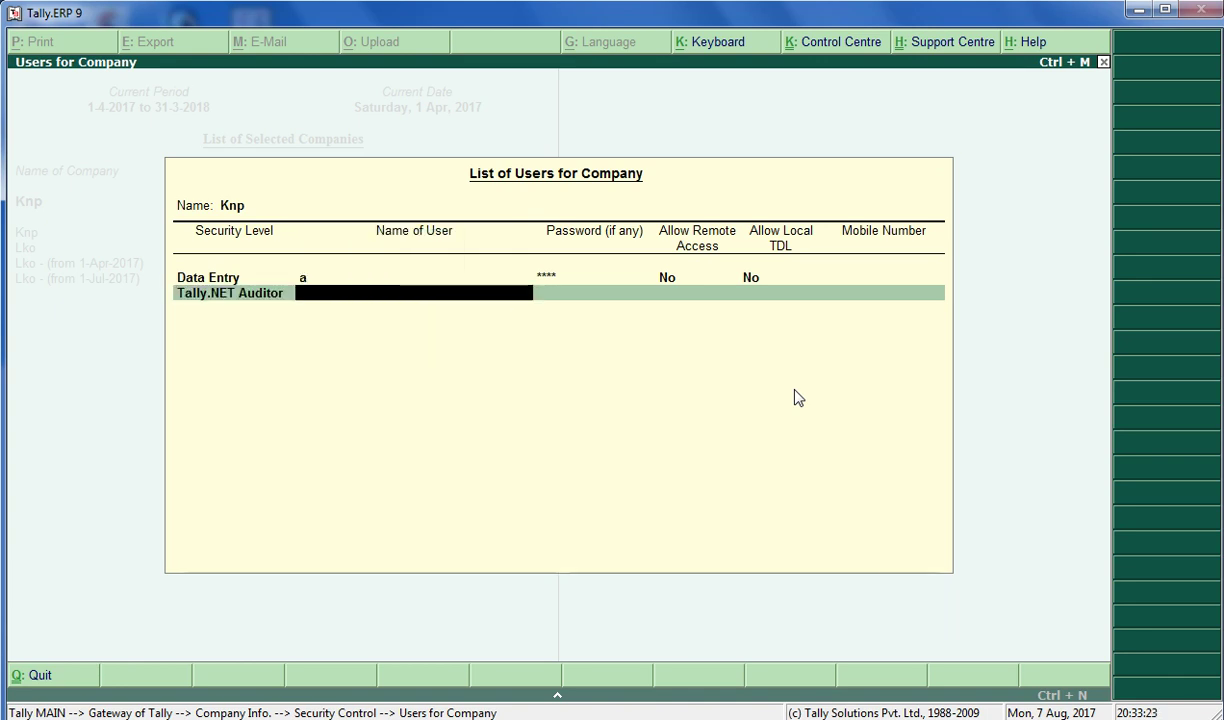
key(Return)
text(d)
key(Return)
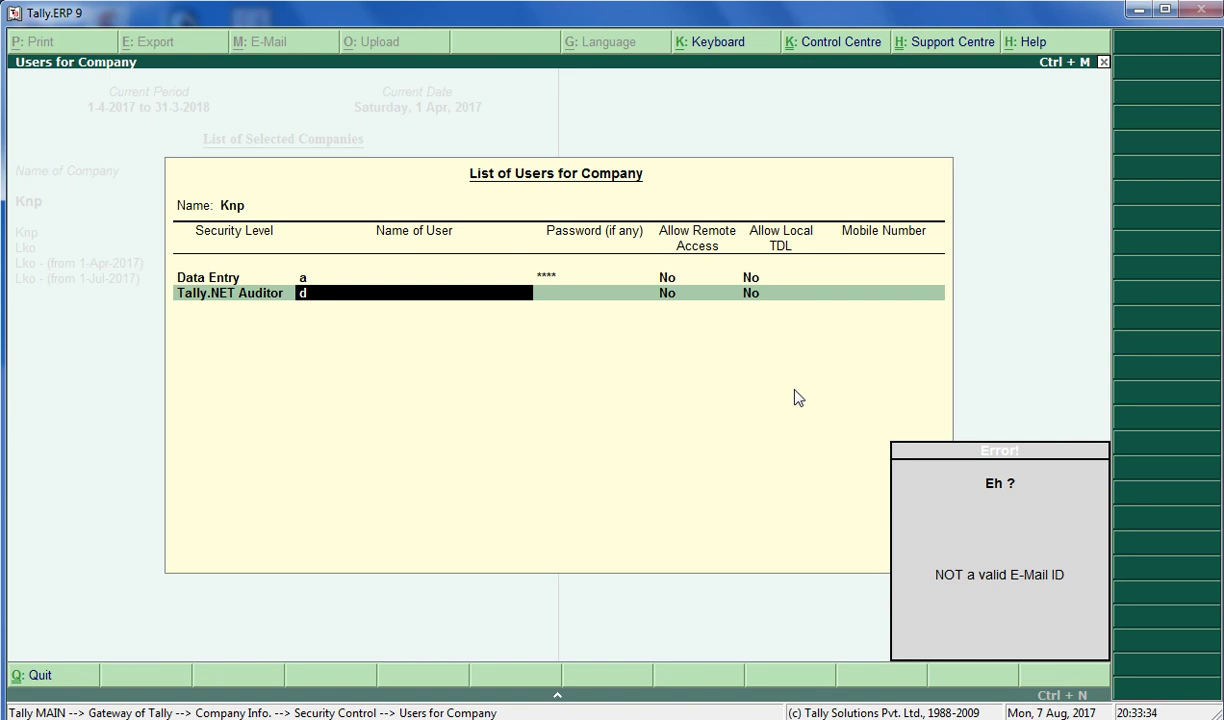
key(BackSpace)
Make the second user Data Entry user b with a password and save the user list
key(Up)
key(Up)
key(Return)
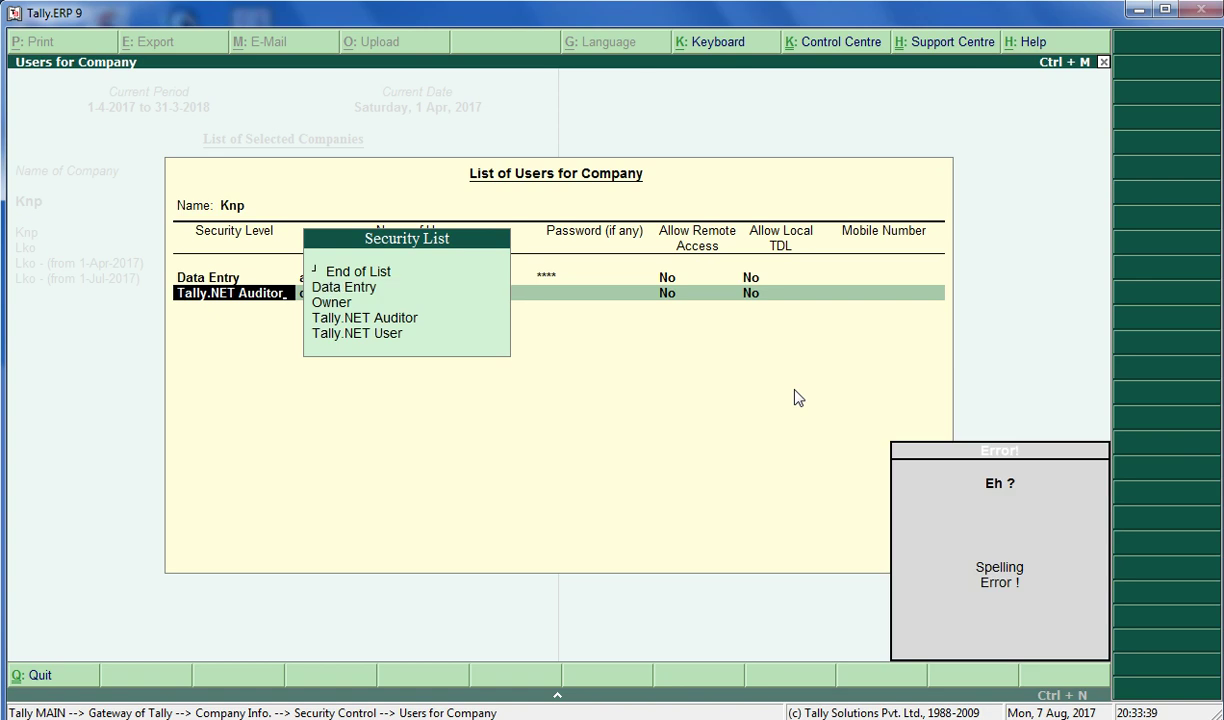
key(Return)
text(b)
key(Return)
text(*****)
key(Return)
key(Return)
key(Return)
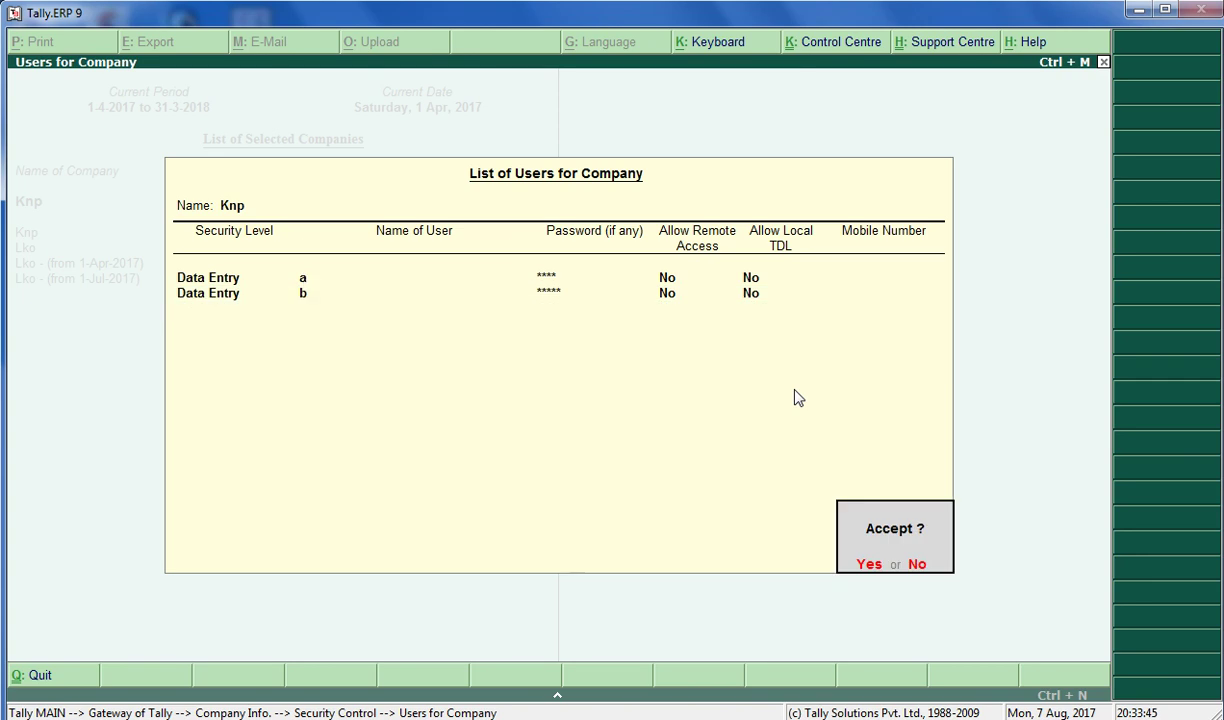
key(Return)
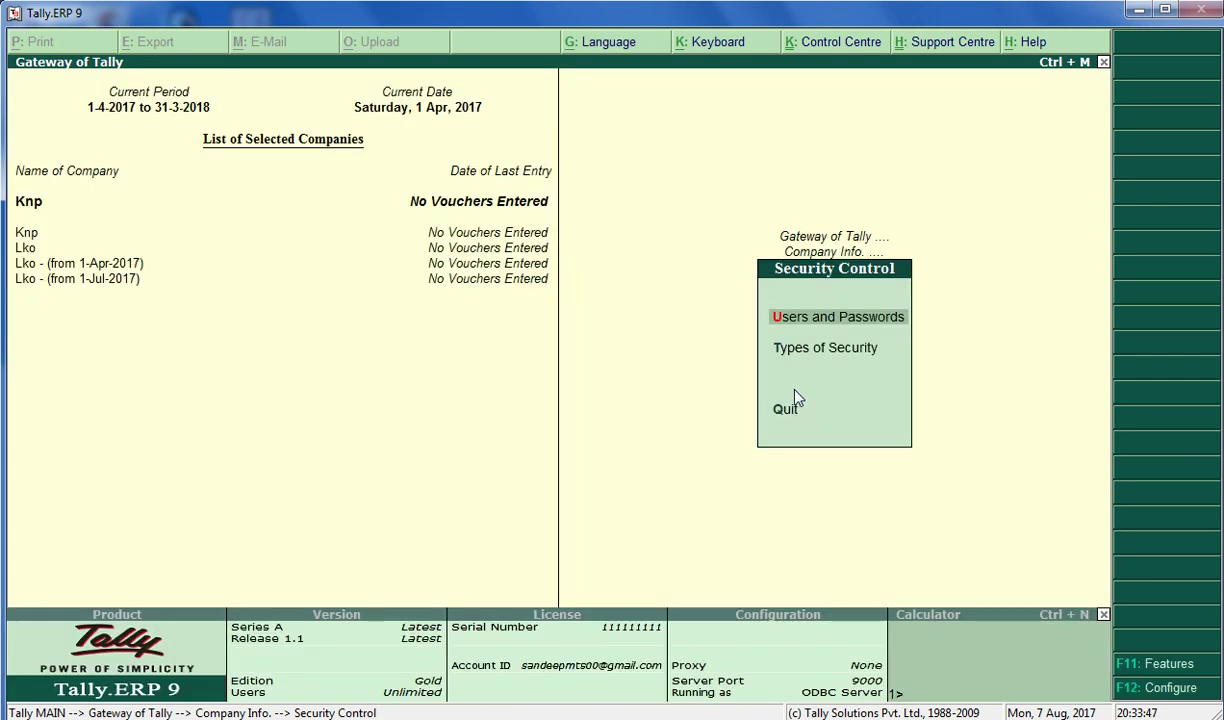
Shut Knp and each remaining Lko company with Alt+F1, then bring up the company list
key(Escape)
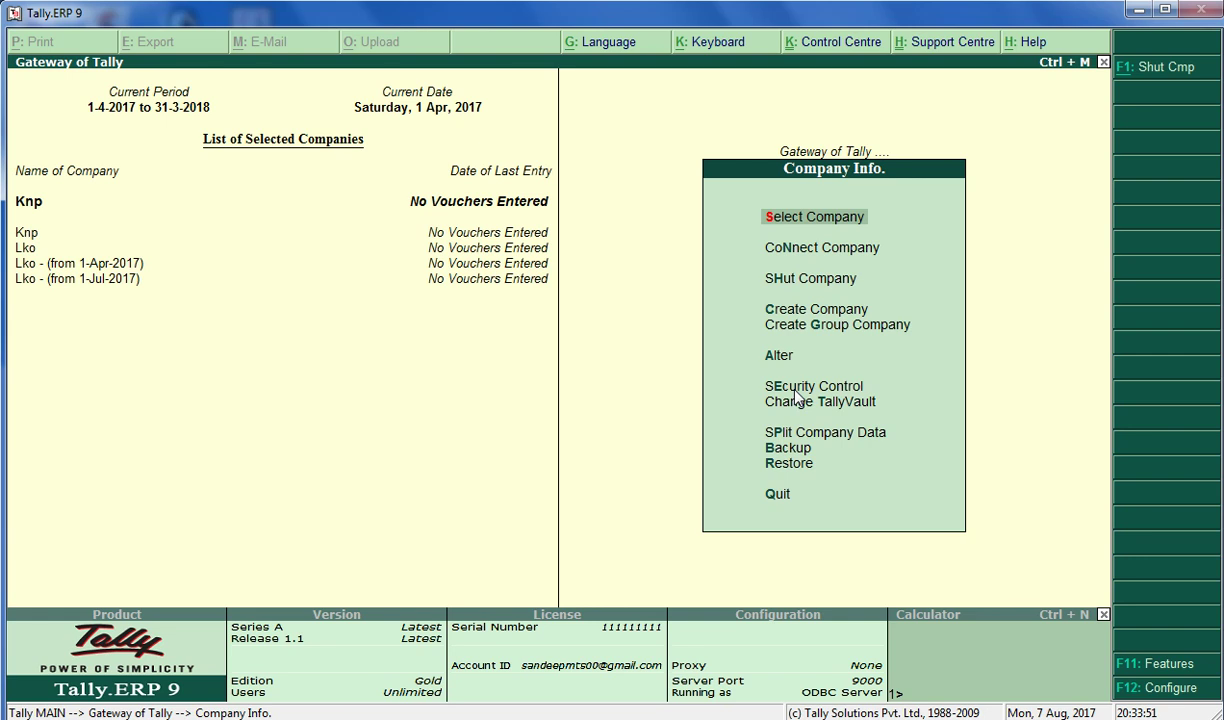
key(Return)
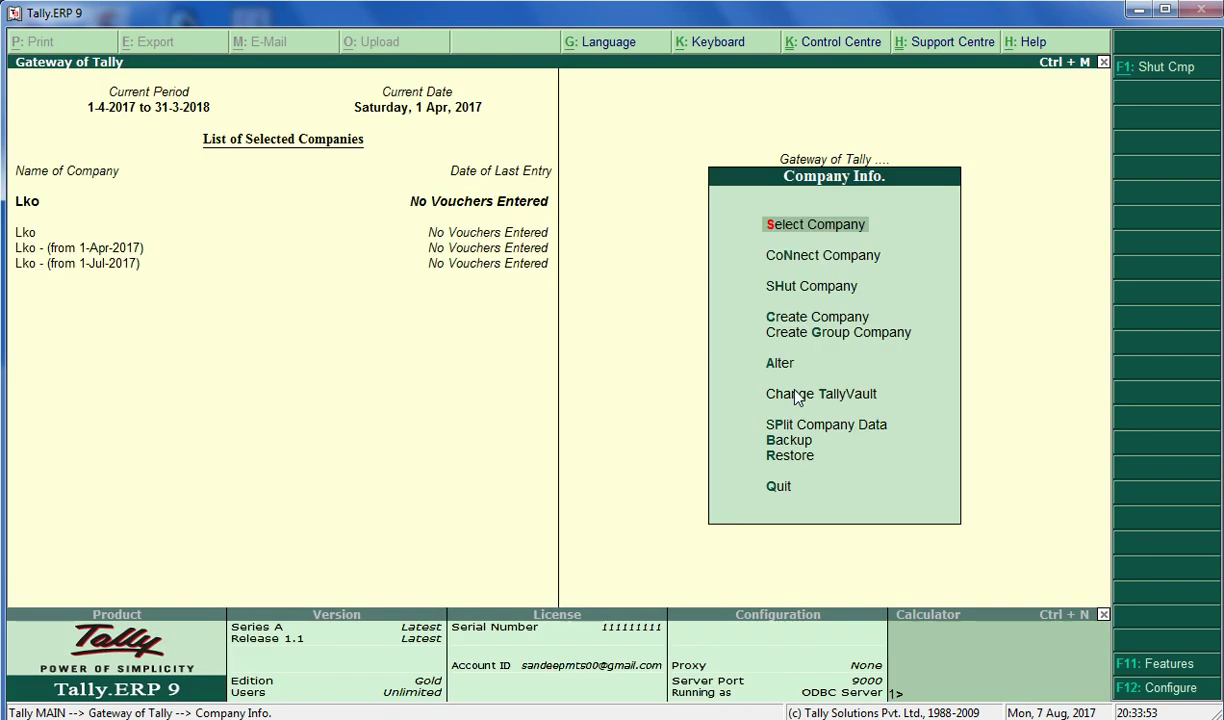
key(alt+F1)
key(Return)
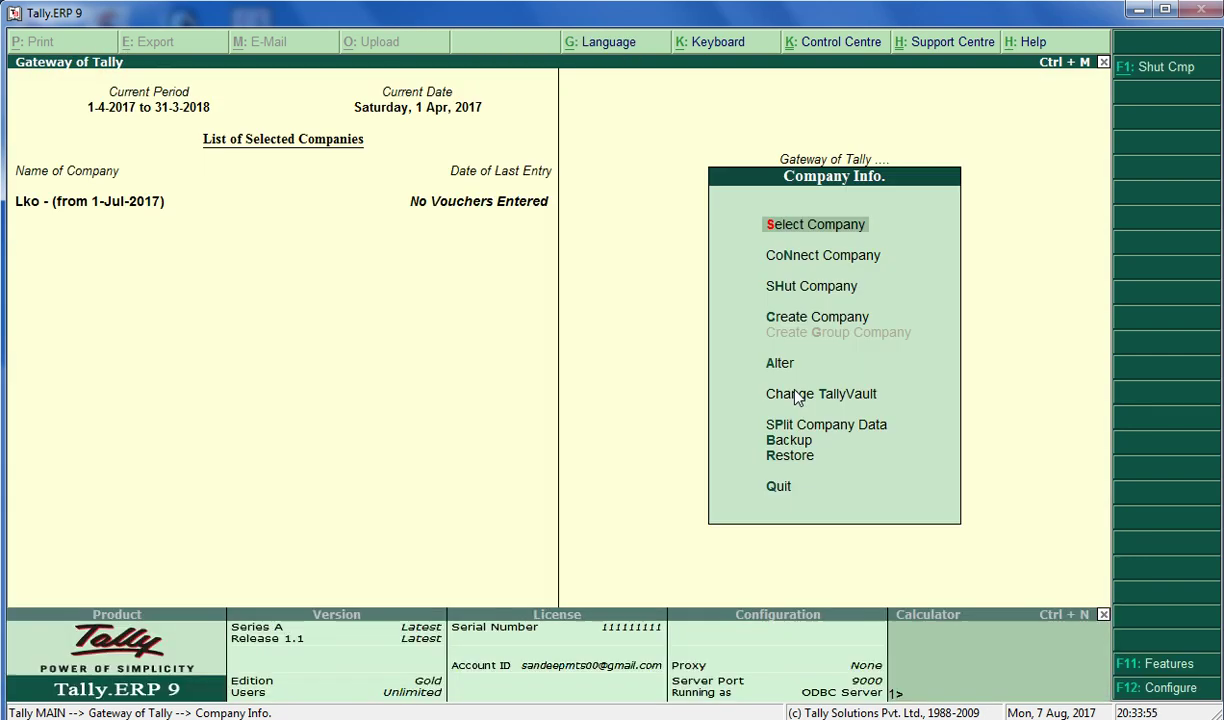
key(alt+F1)
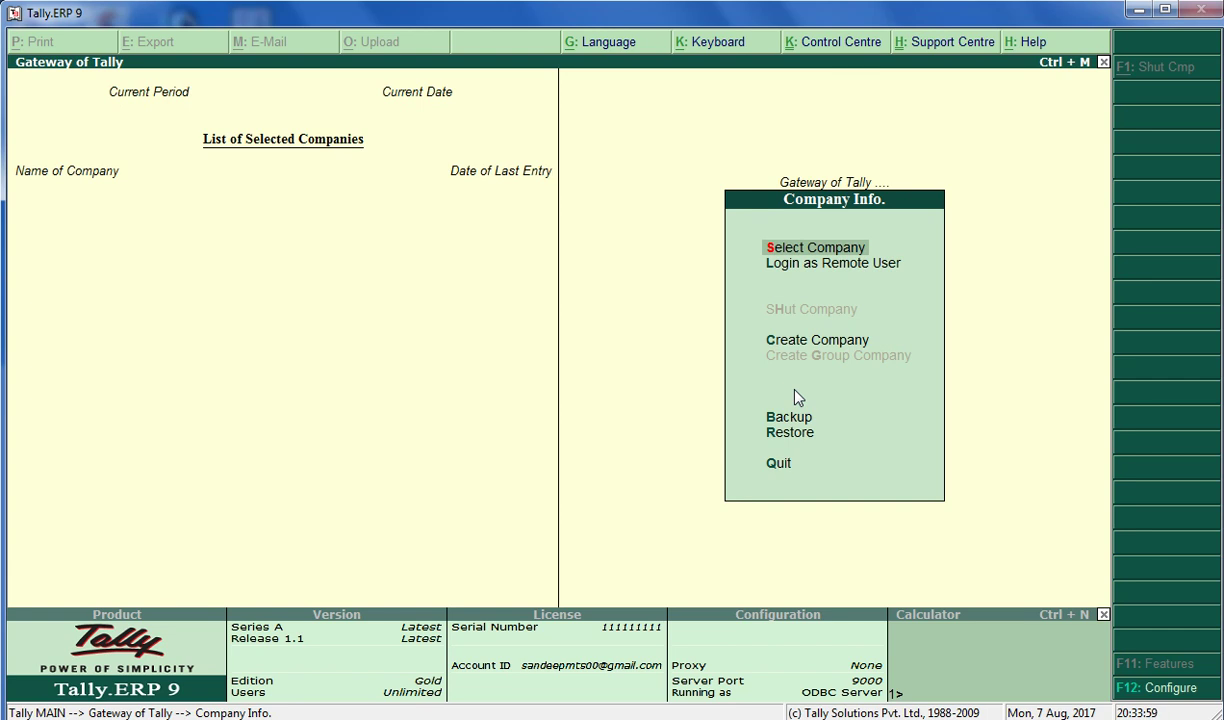
key(Return)
Open Knp from the List of Companies and log in with the administrator user name and password
key(Down)
key(Down)
key(Down)
key(Down)
key(Down)
key(Down)
key(Down)
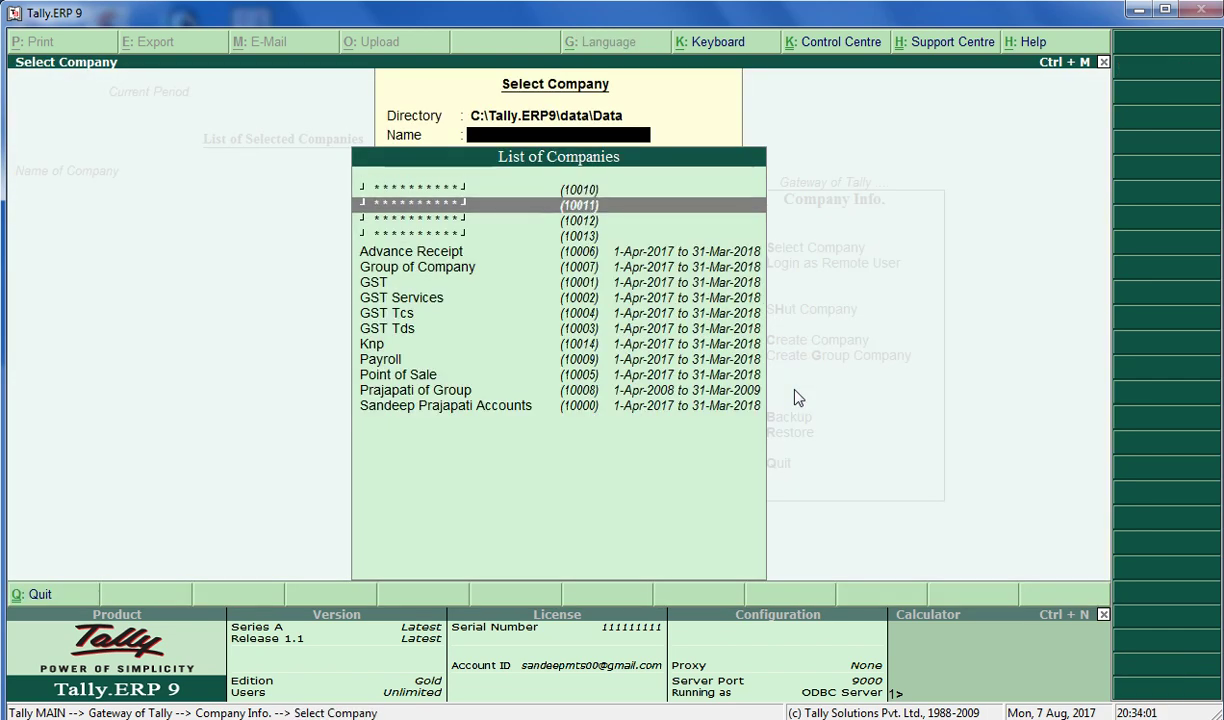
key(Down)
key(Down)
key(Down)
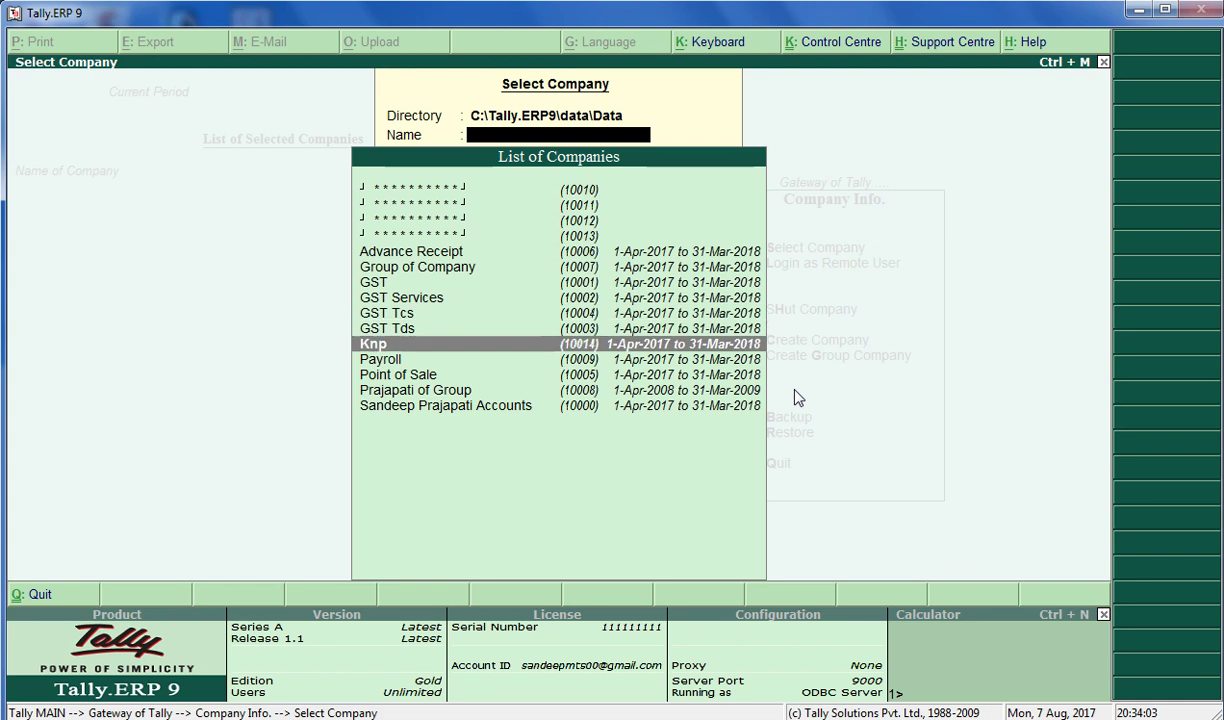
key(Return)
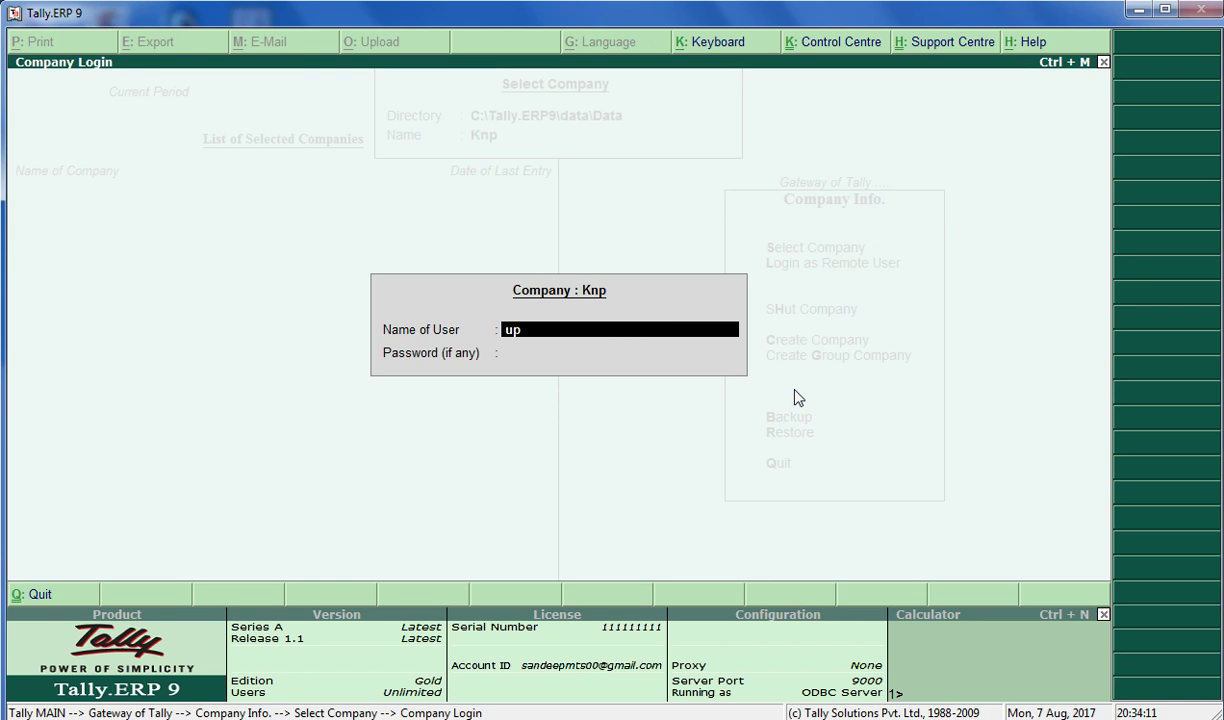
key(Return)
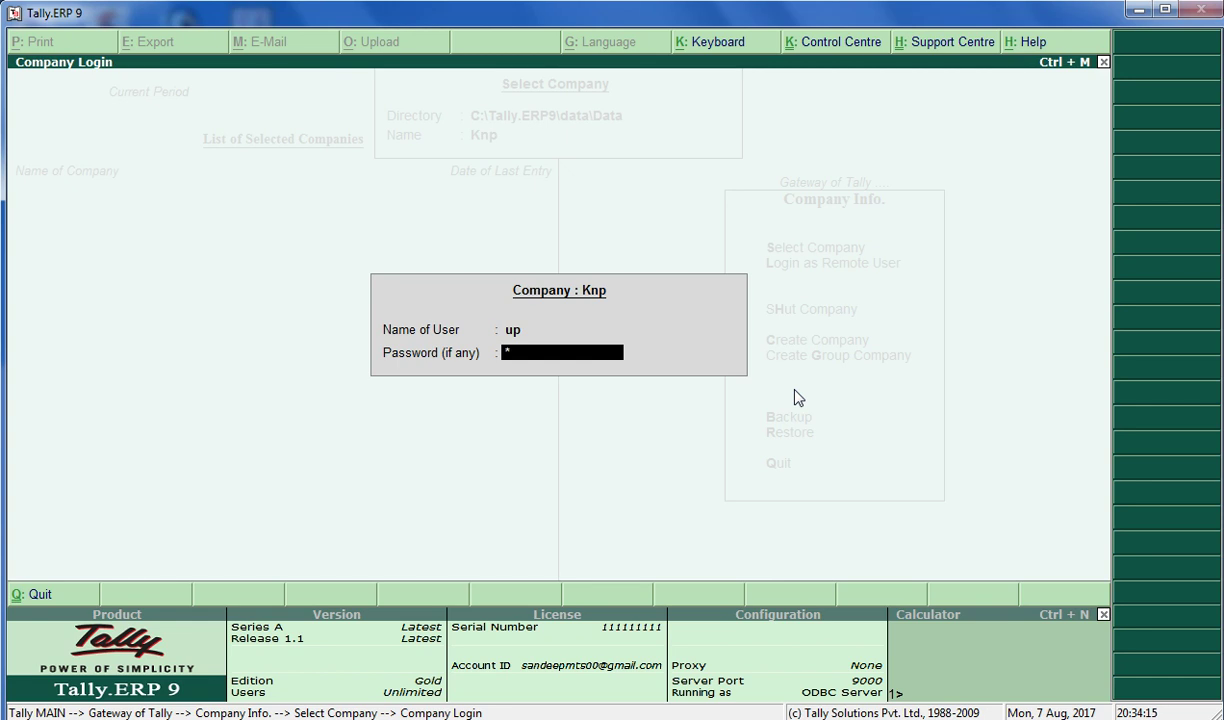
key(Return)
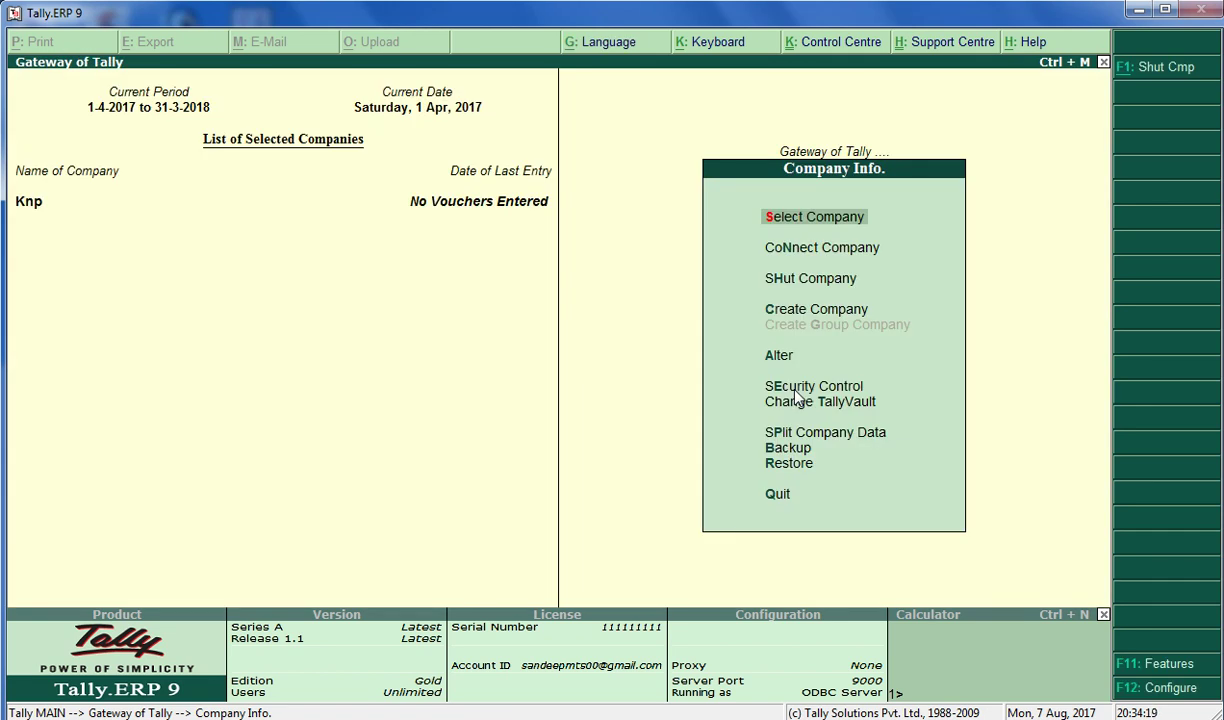
Browse the Gateway of Tally options from Accounts Info. through Balance Sheet, Ratio Analysis and Stock Summary
key(Escape)
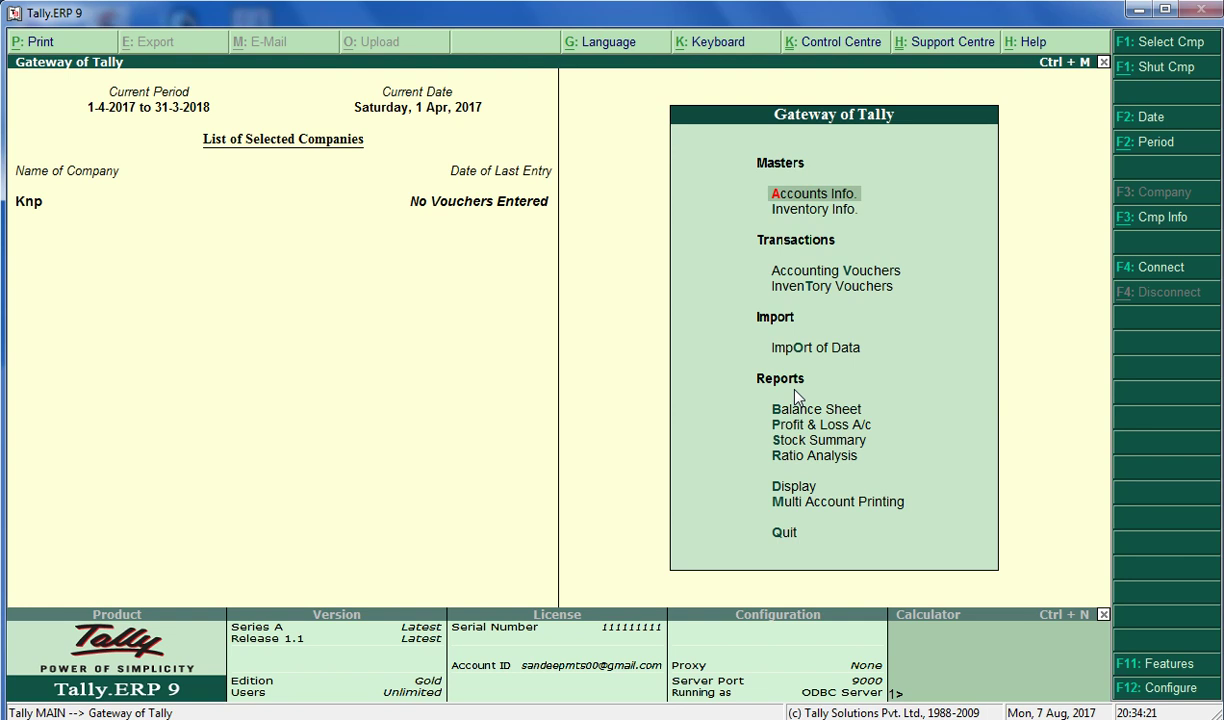
key(Down)
key(Down)
key(Down)
key(Down)
key(Down)
key(Up)
key(Up)
key(Up)
key(Up)
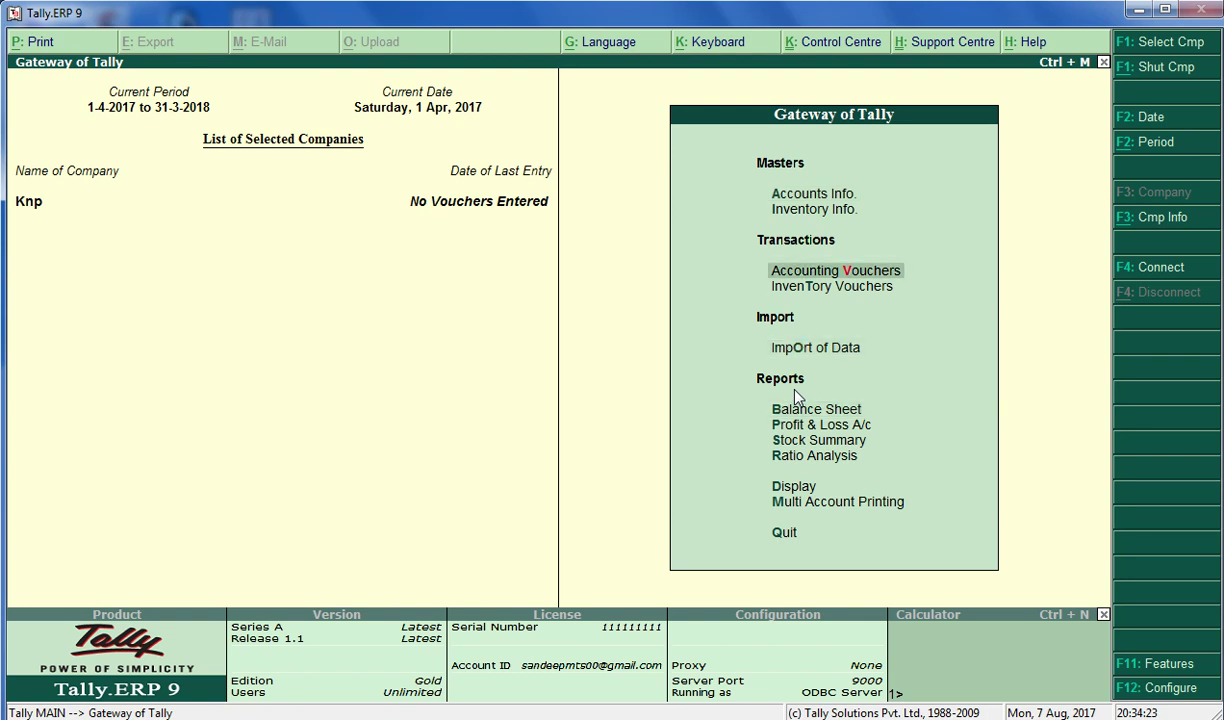
key(Up)
key(Down)
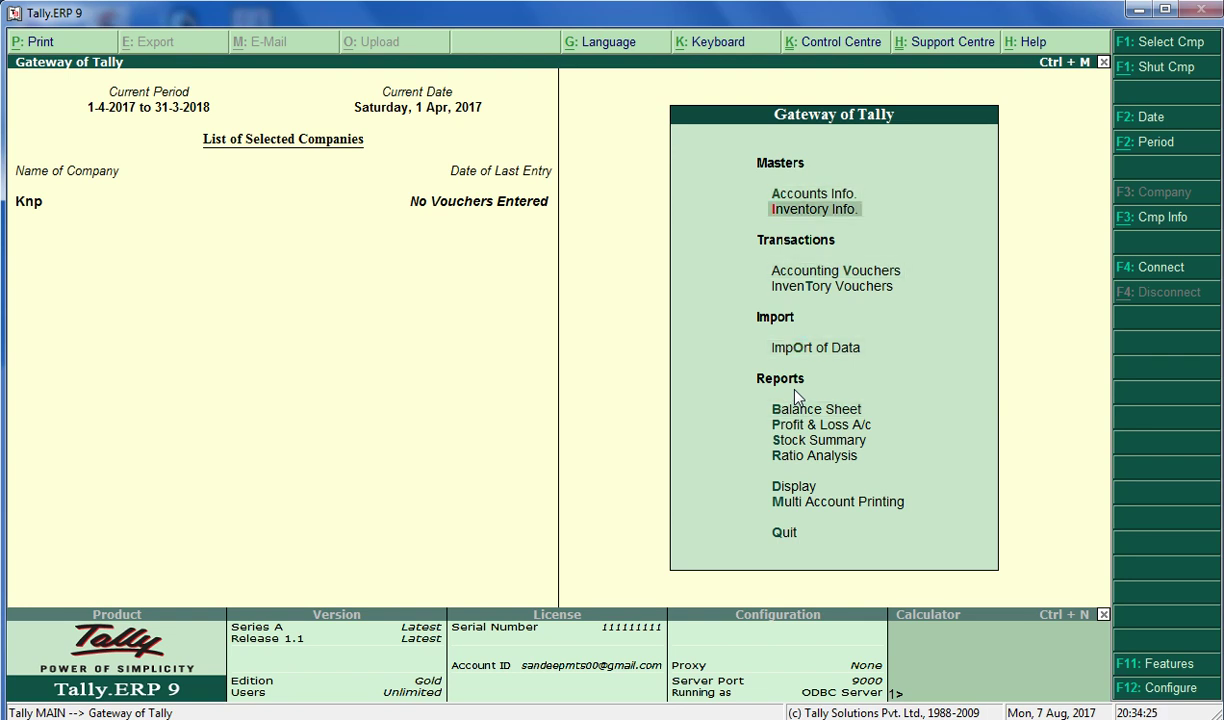
key(Down)
key(Down)
key(Down)
key(Down)
key(Down)
key(Up)
key(Down)
key(Down)
key(Down)
key(Down)
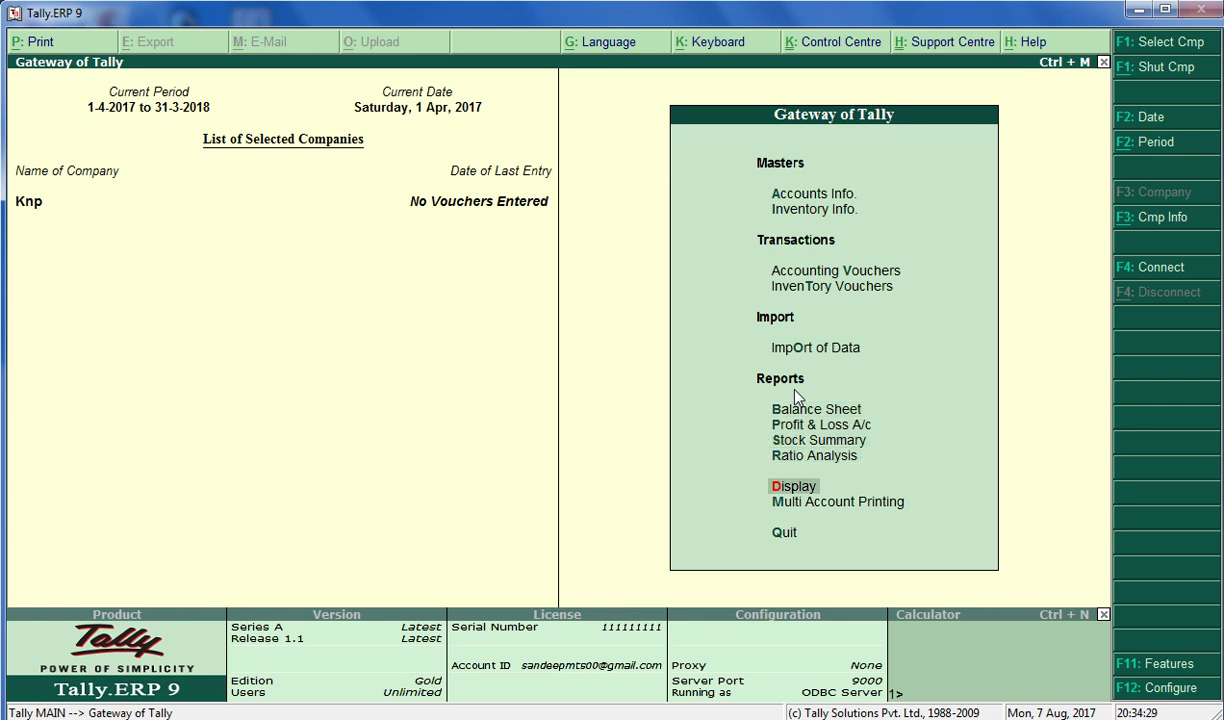
key(Up)
key(Up)
key(Up)
key(Up)
key(Up)
key(Up)
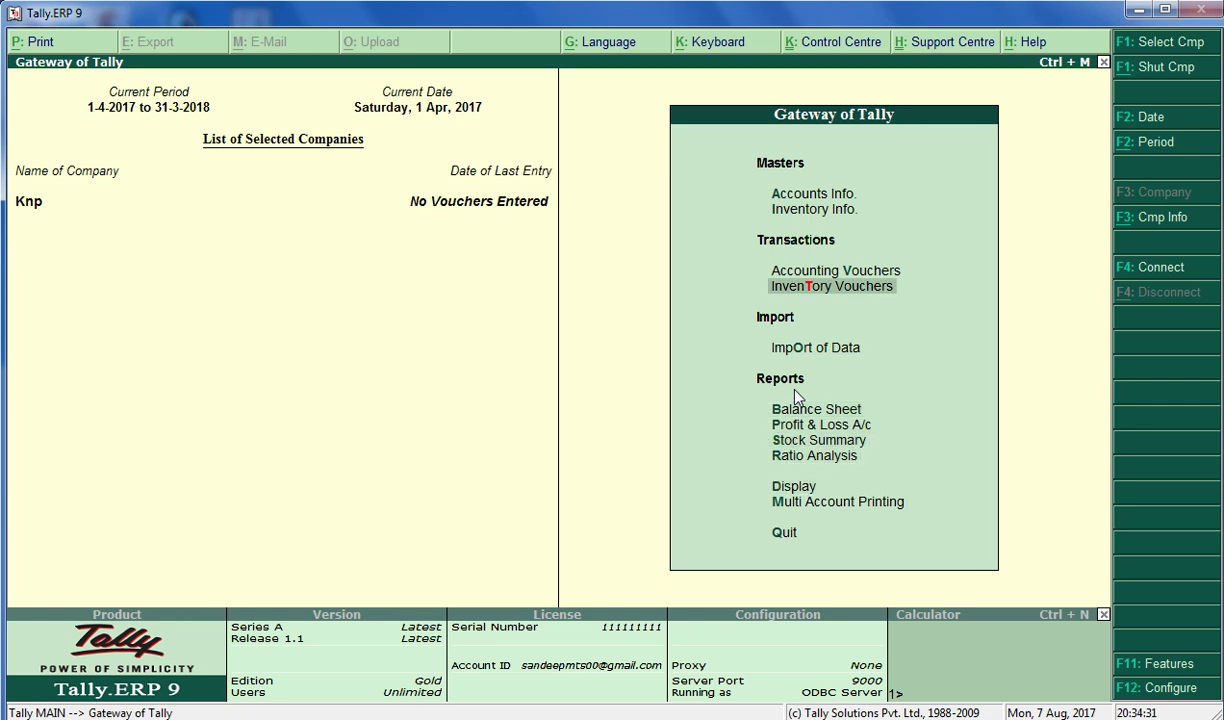
key(Down)
key(Down)
key(Down)
key(Down)
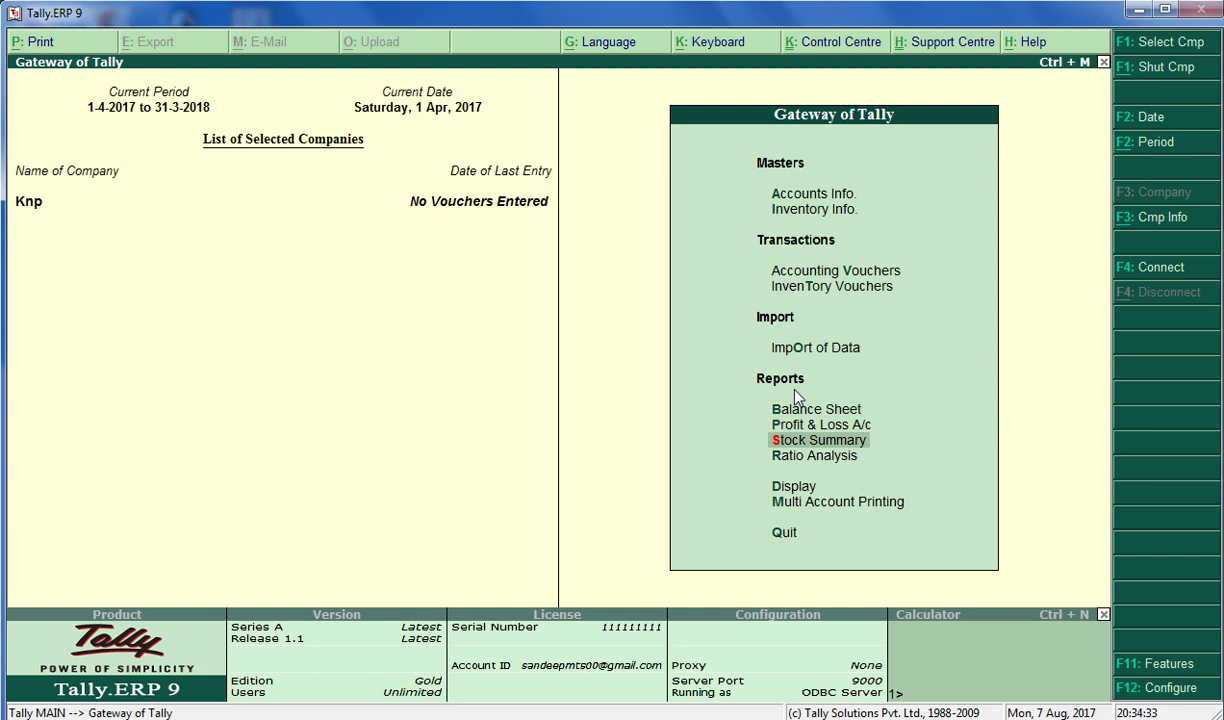
key(Up)
key(Up)
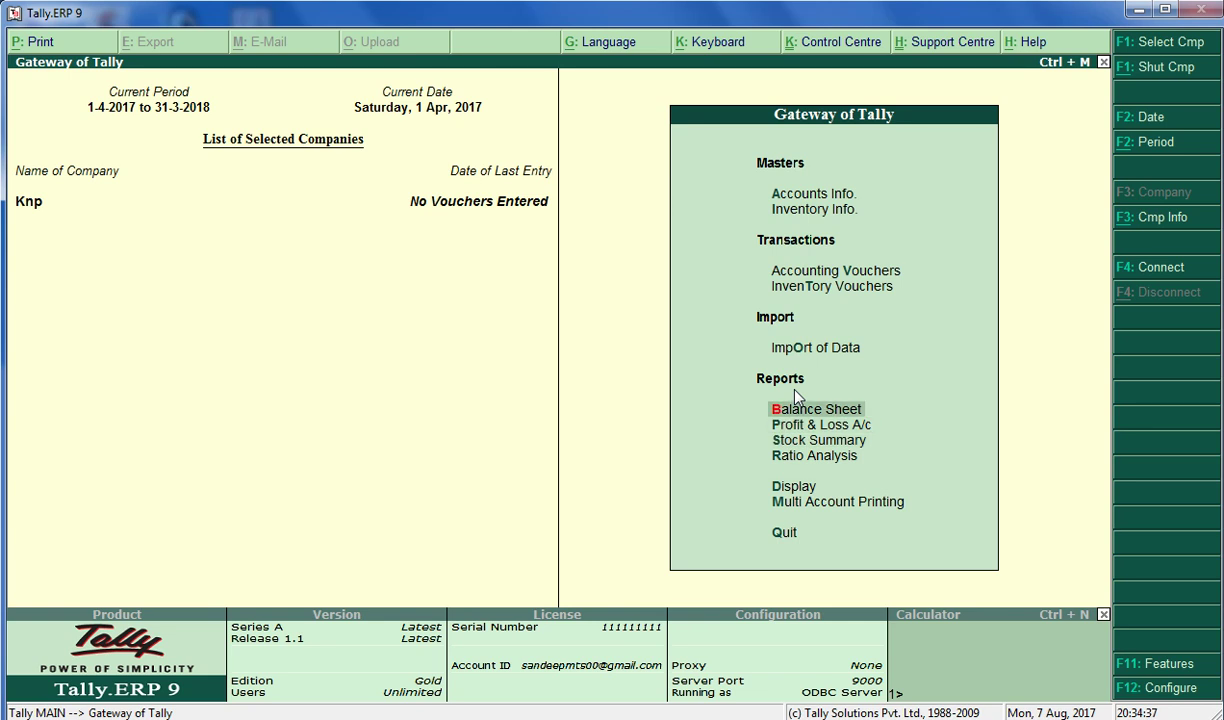
key(Down)
key(Up)
key(Down)
key(Down)
key(Down)
key(Down)
key(Up)
key(Up)
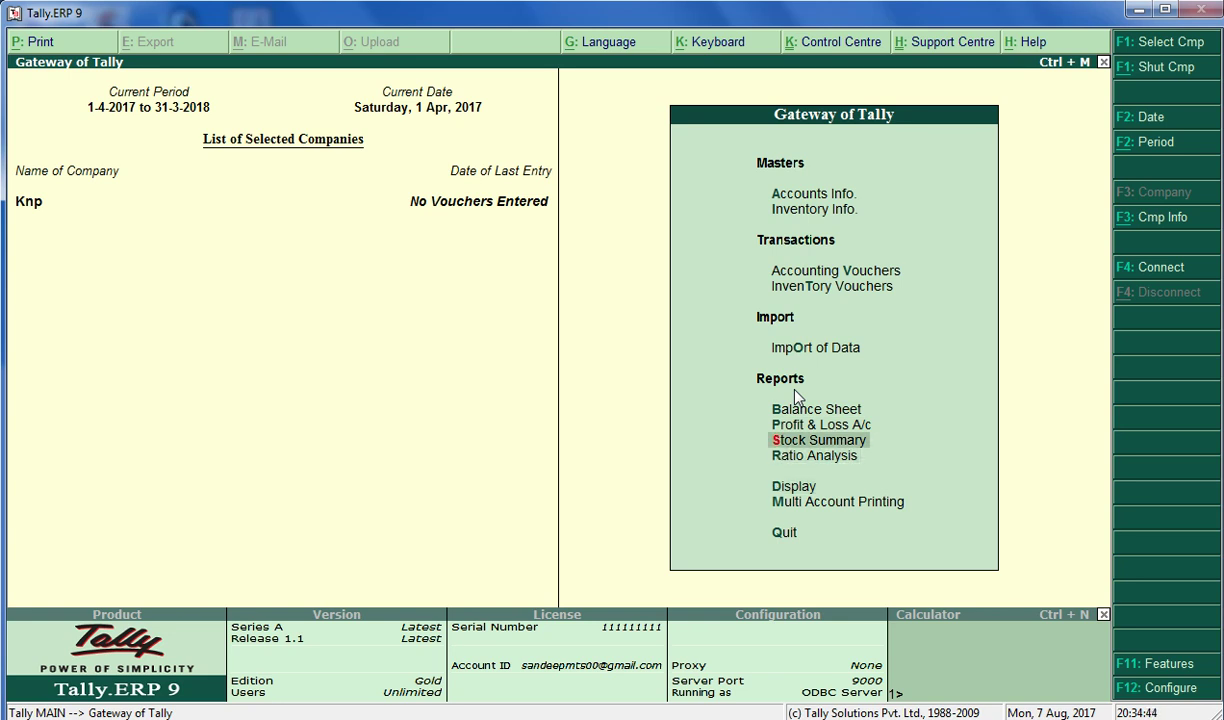
Shut company Knp from the Company Info options (Alt+F3)
key(alt+F3)
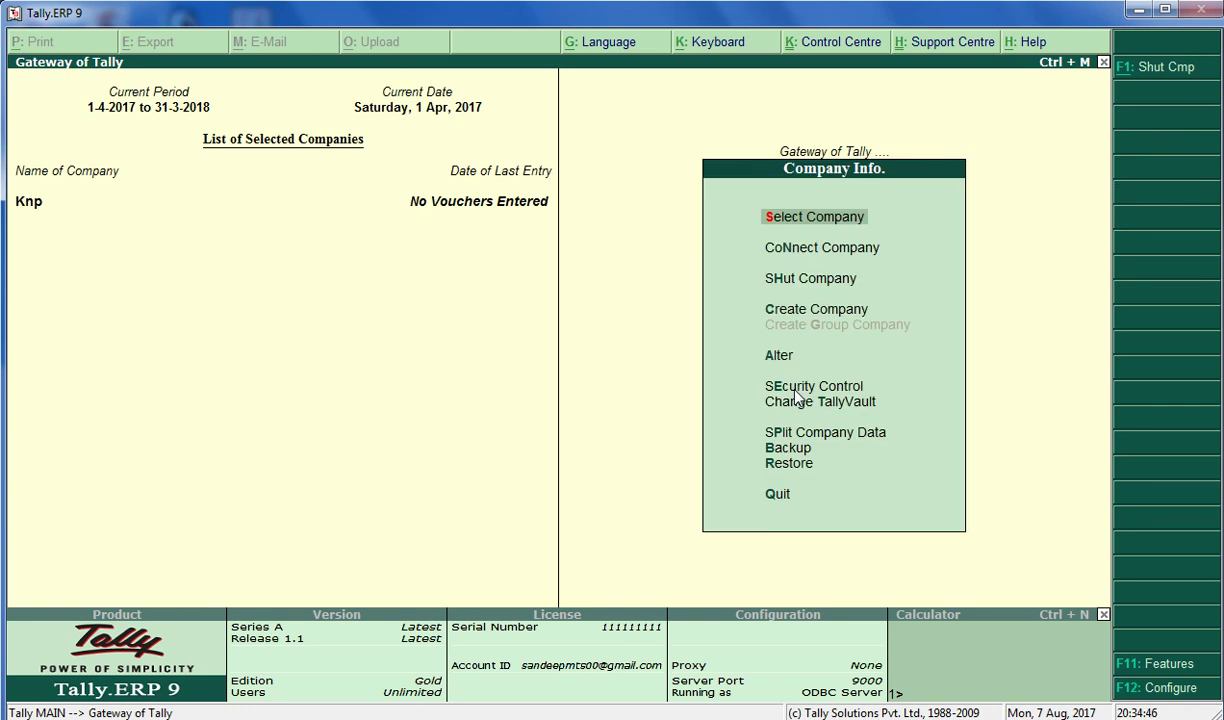
key(Down)
key(Down)
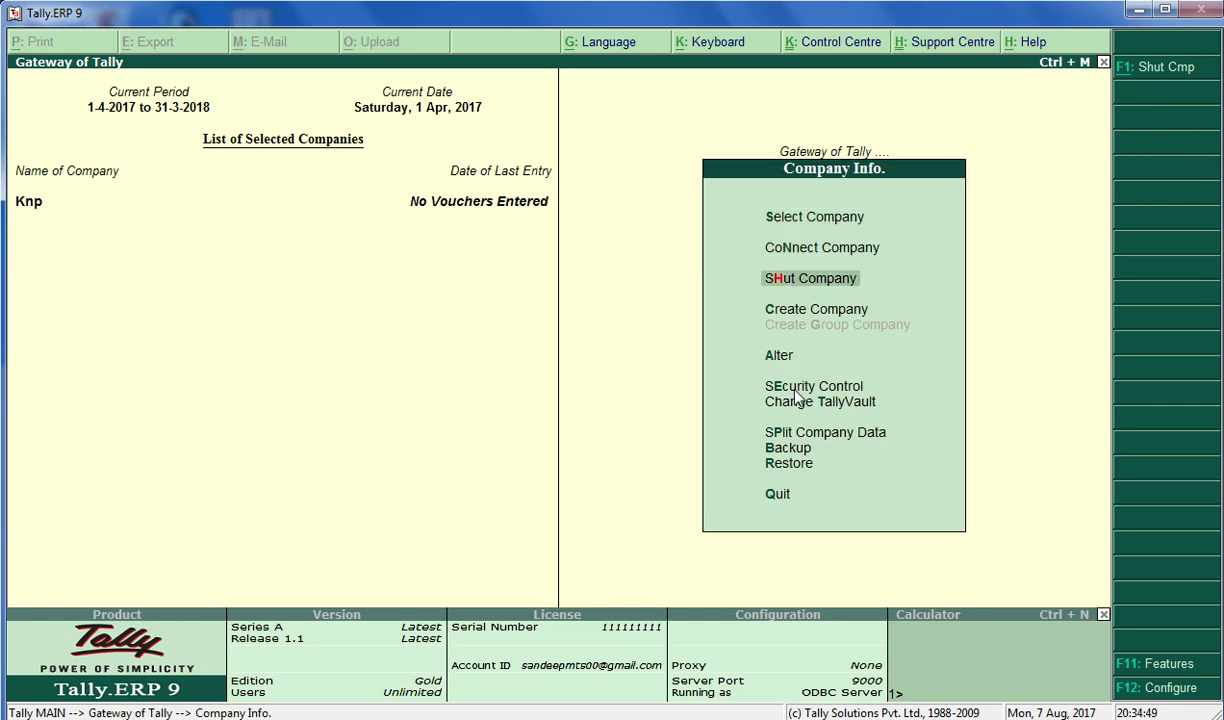
key(Return)
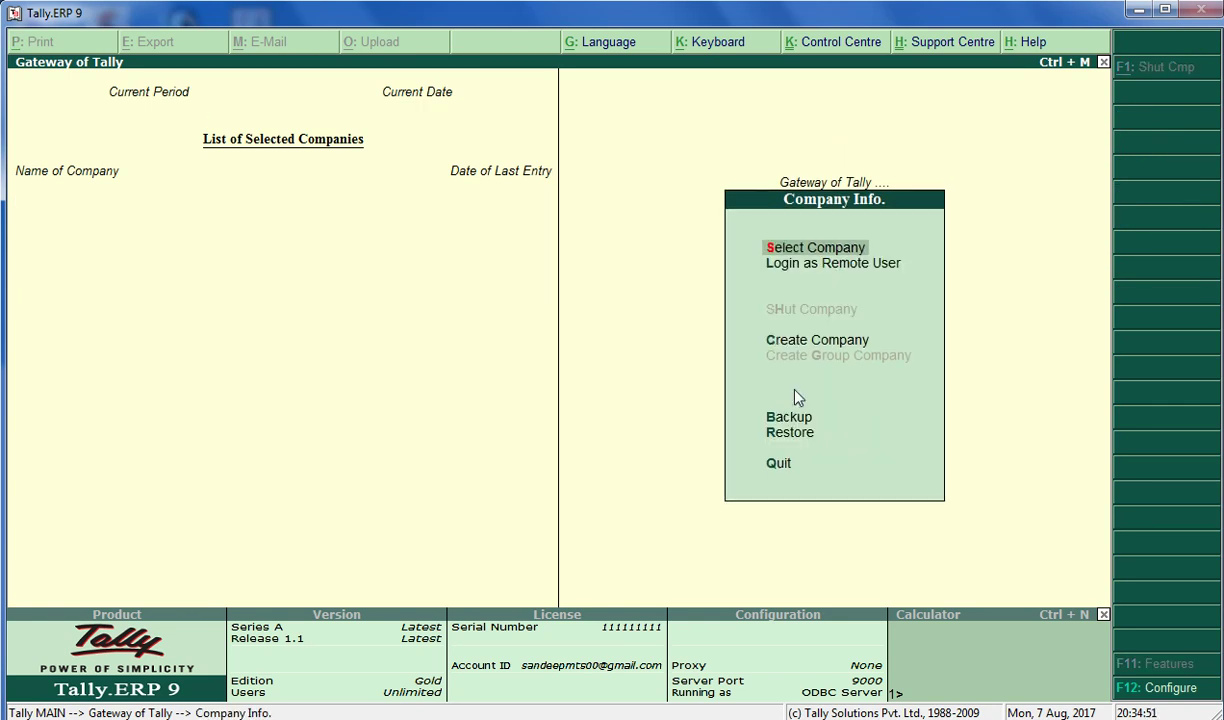
Open Knp from the company list, try logging in as user a, then return to the user name
key(Return)
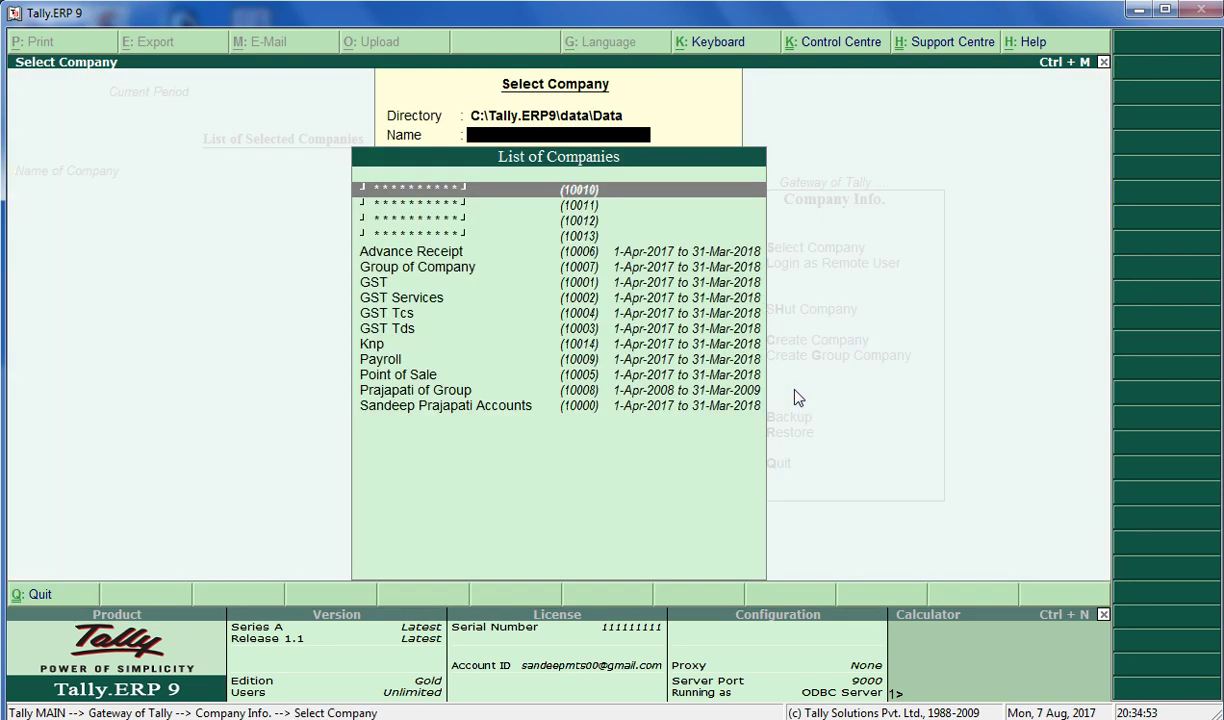
key(Down)
key(Down)
key(Down)
key(Down)
key(Down)
key(Down)
key(Down)
key(Down)
key(Down)
key(Down)
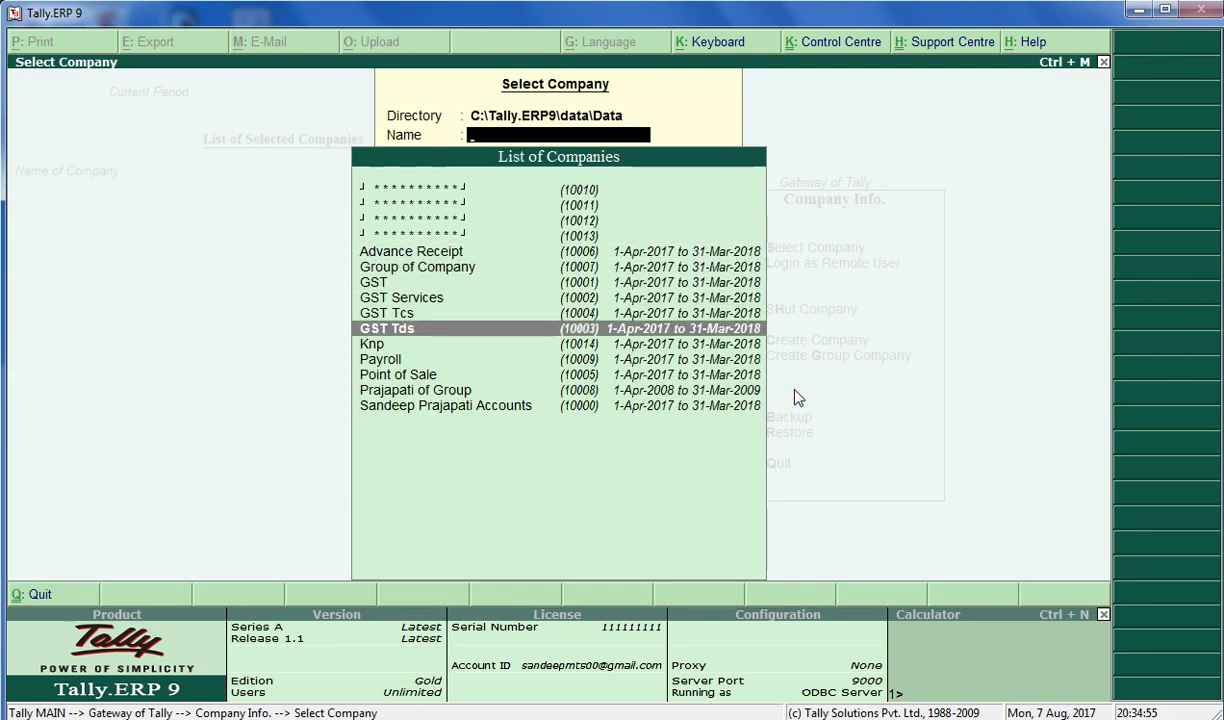
key(Return)
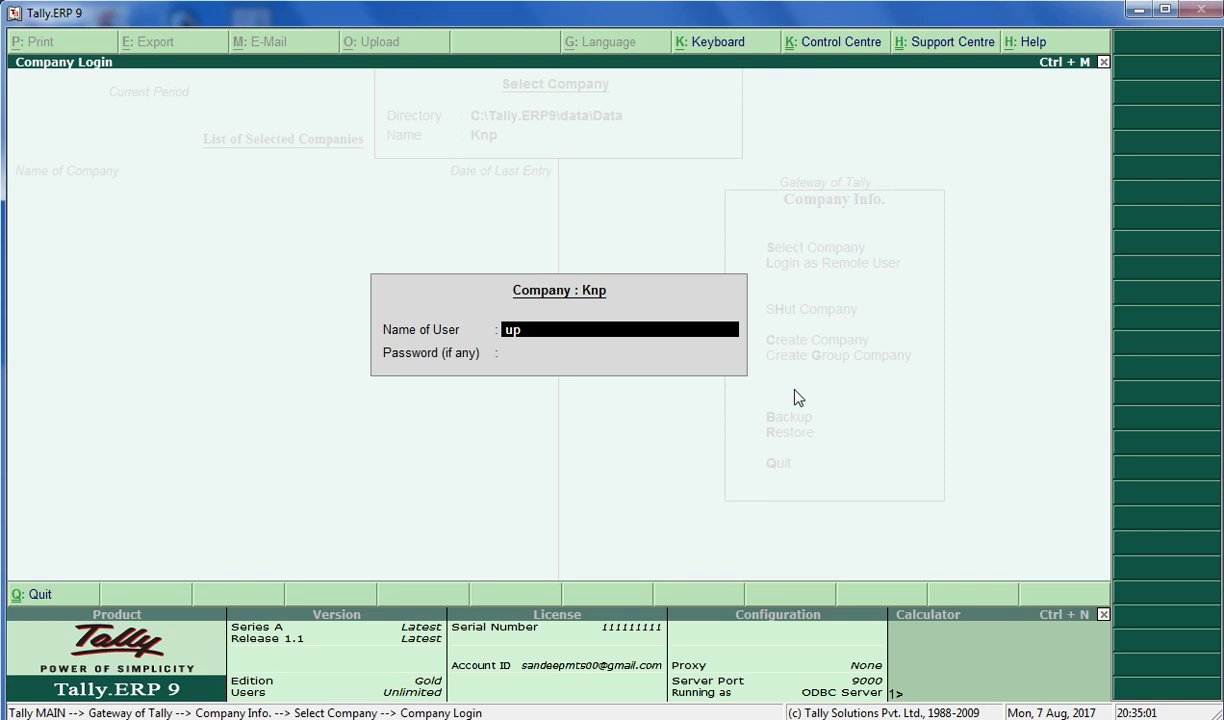
text(a)
key(Return)
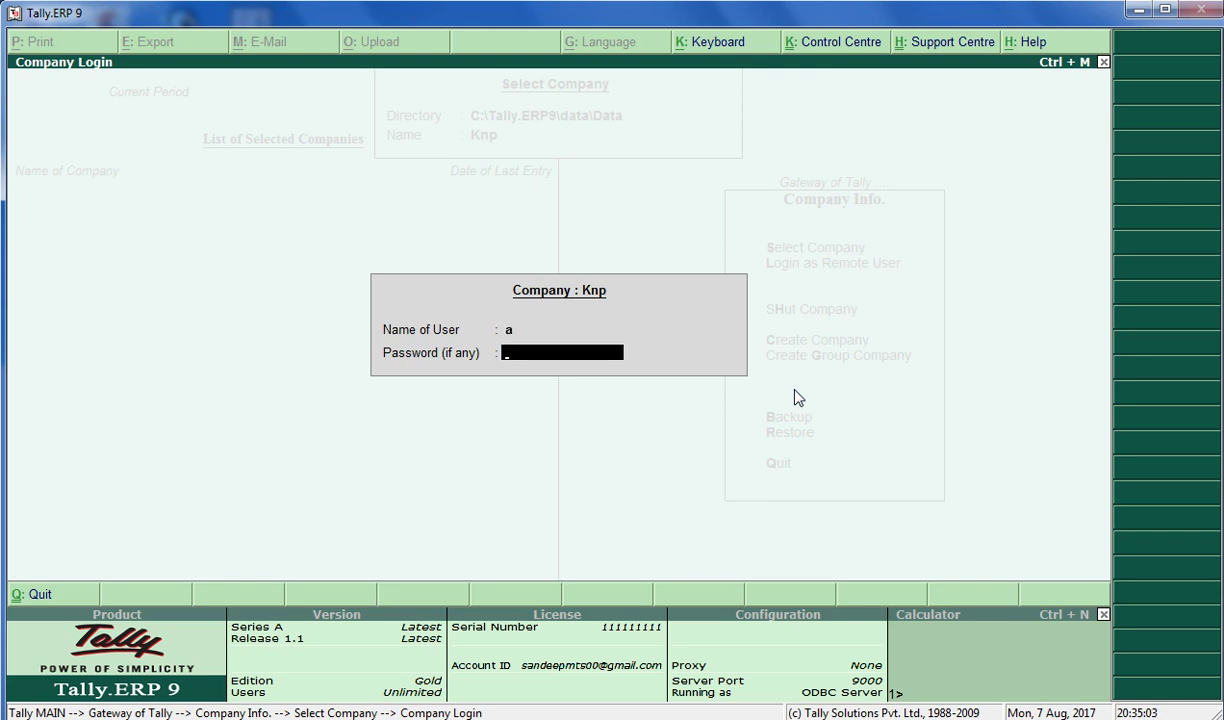
text(****)
key(Return)
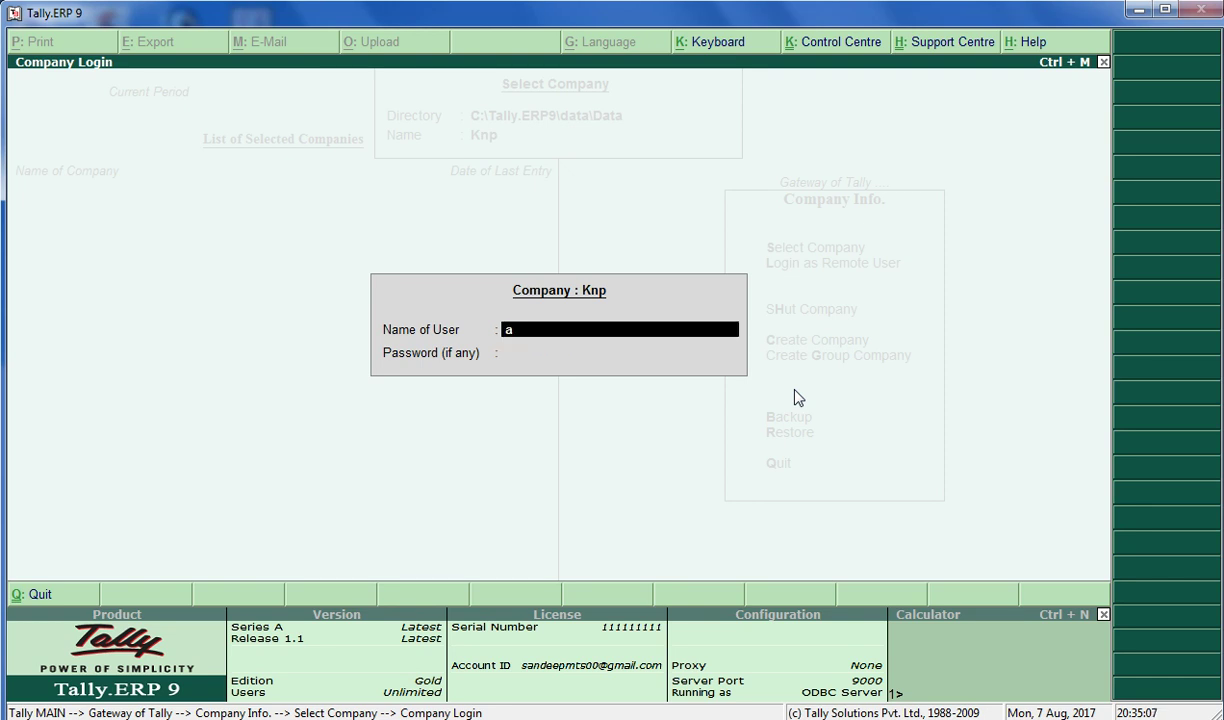
key(Return)
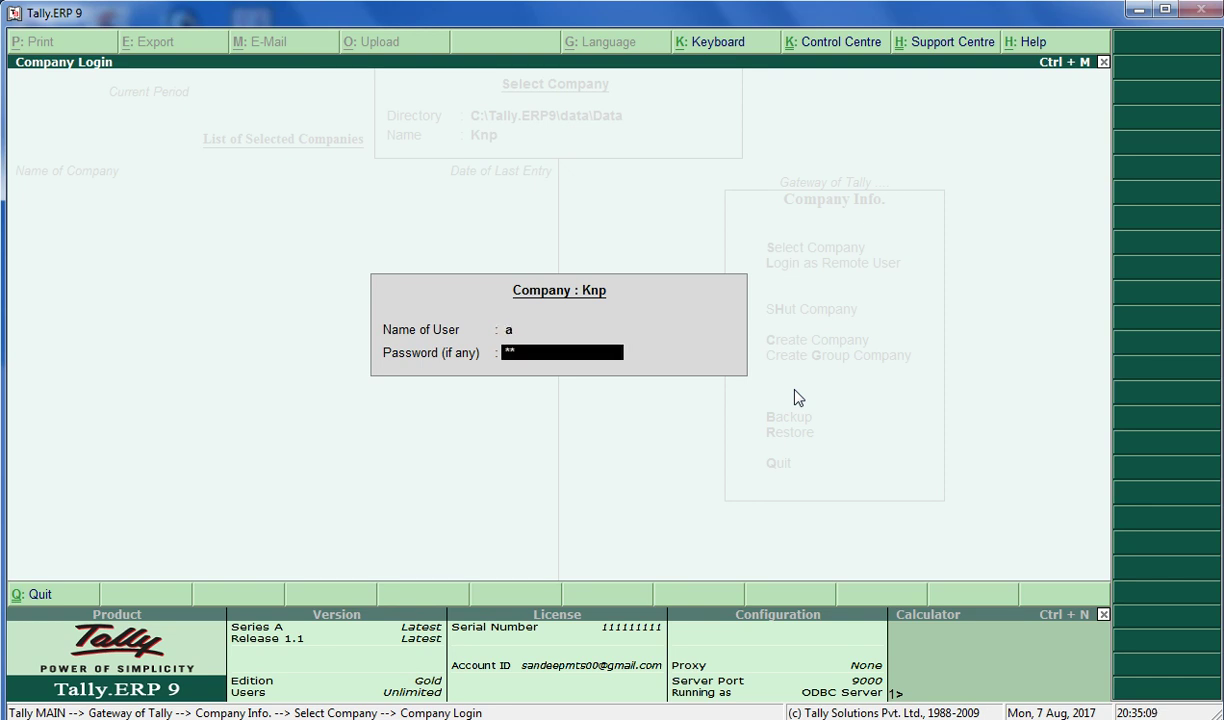
key(Return)
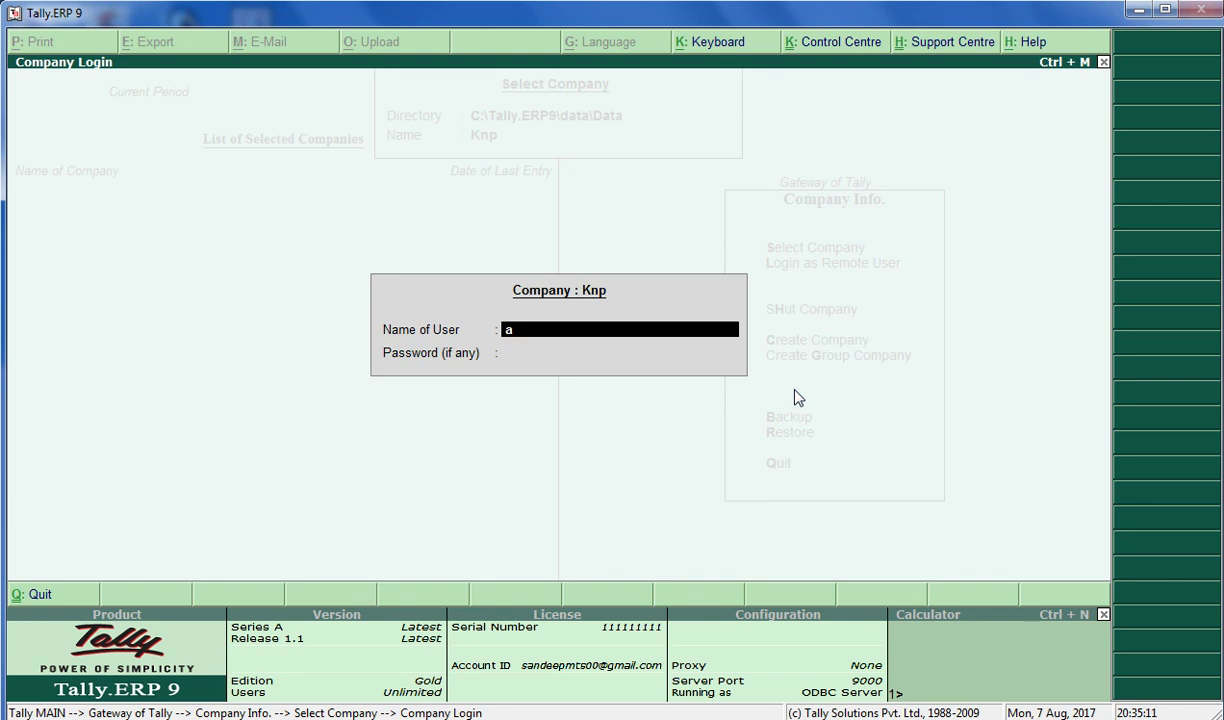
Log in to Knp as user b with that user's password
text(b)
key(Return)
text(b)
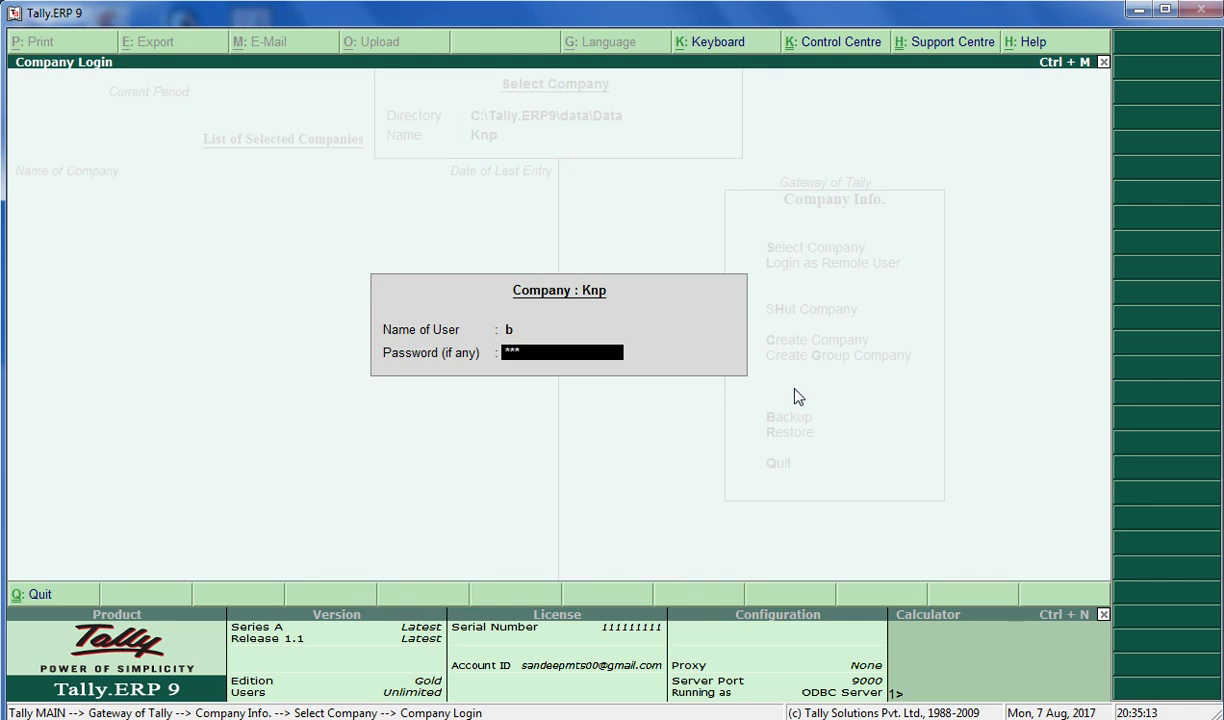
key(Return)
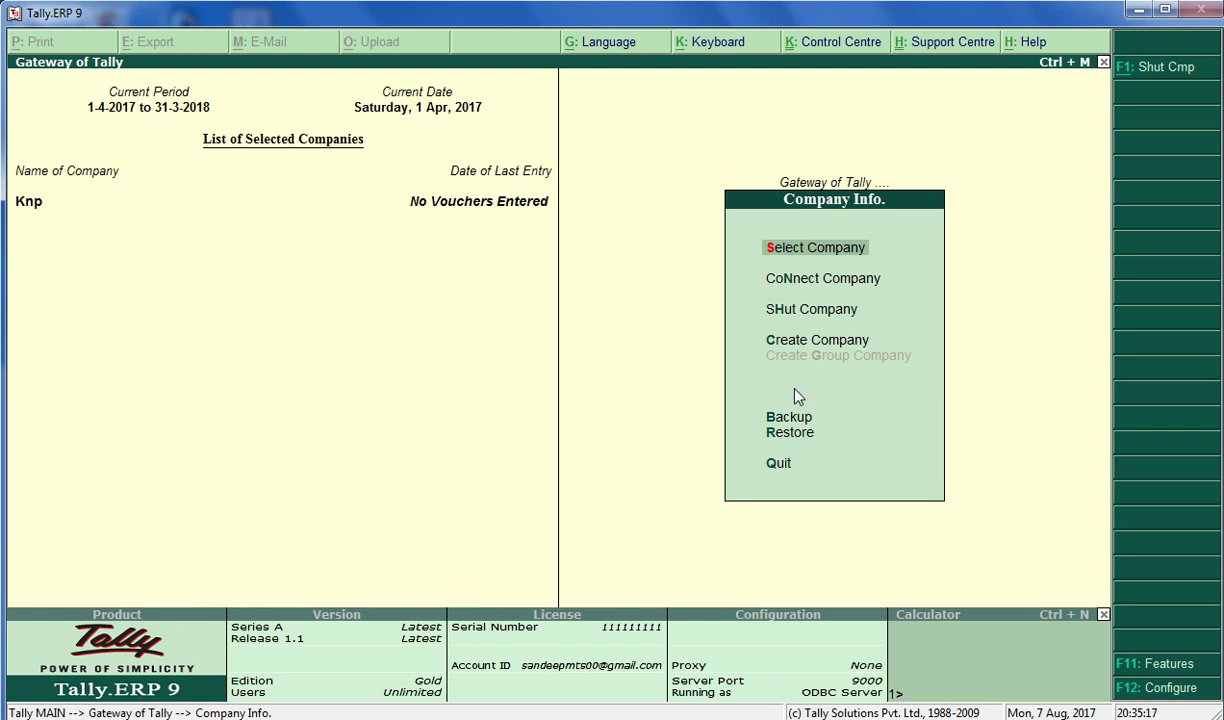
Browse user b's reduced menu: Accounting Vouchers, Inventory Vouchers, Import of Data, Display and Quit
key(Escape)
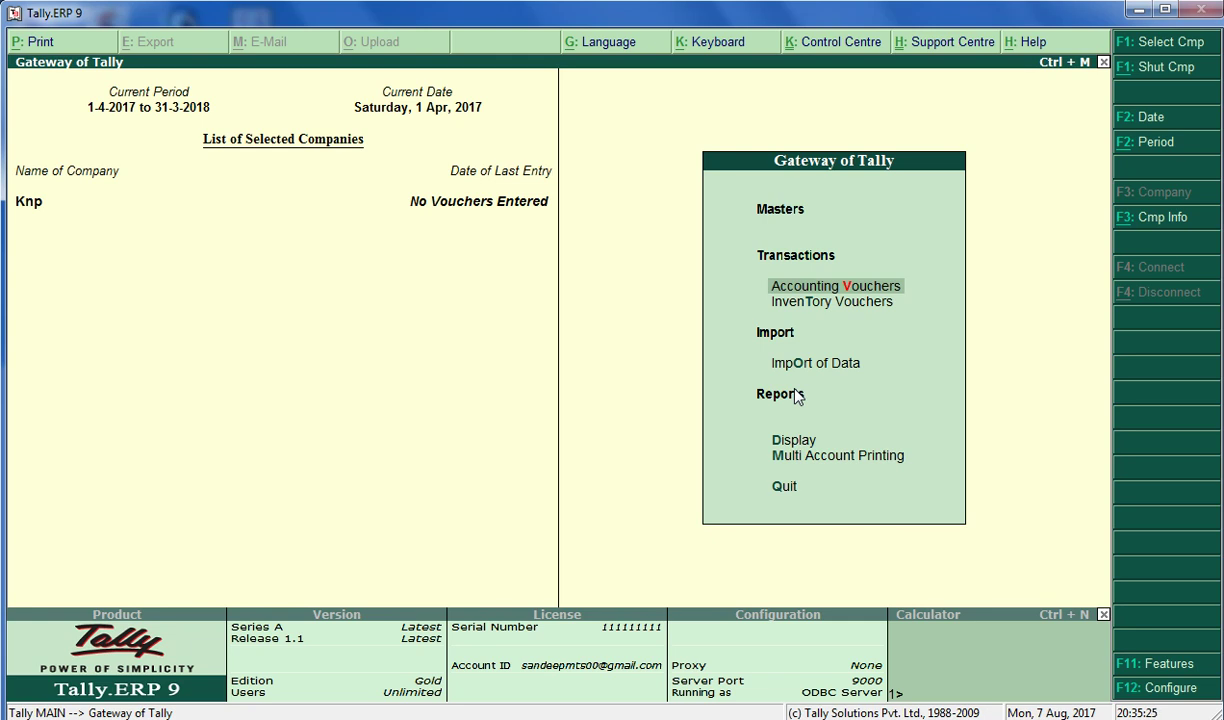
key(Up)
key(Up)
key(Down)
key(Down)
key(Up)
key(Up)
key(Up)
key(Up)
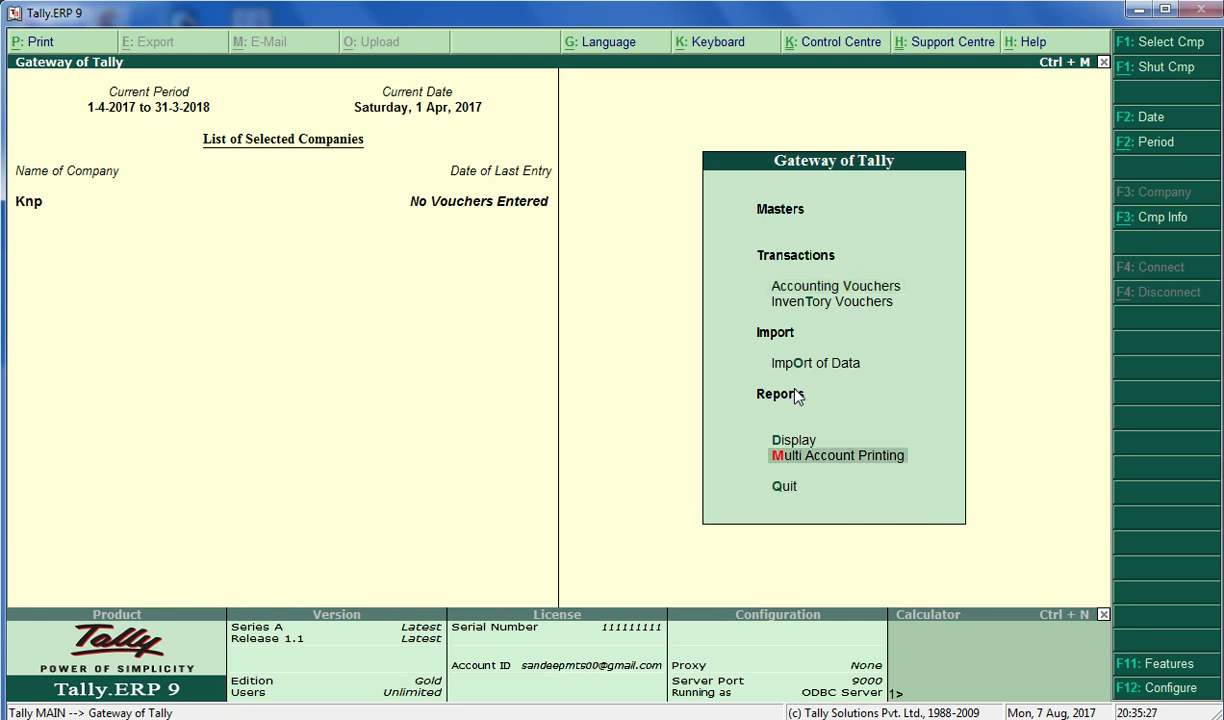
key(Up)
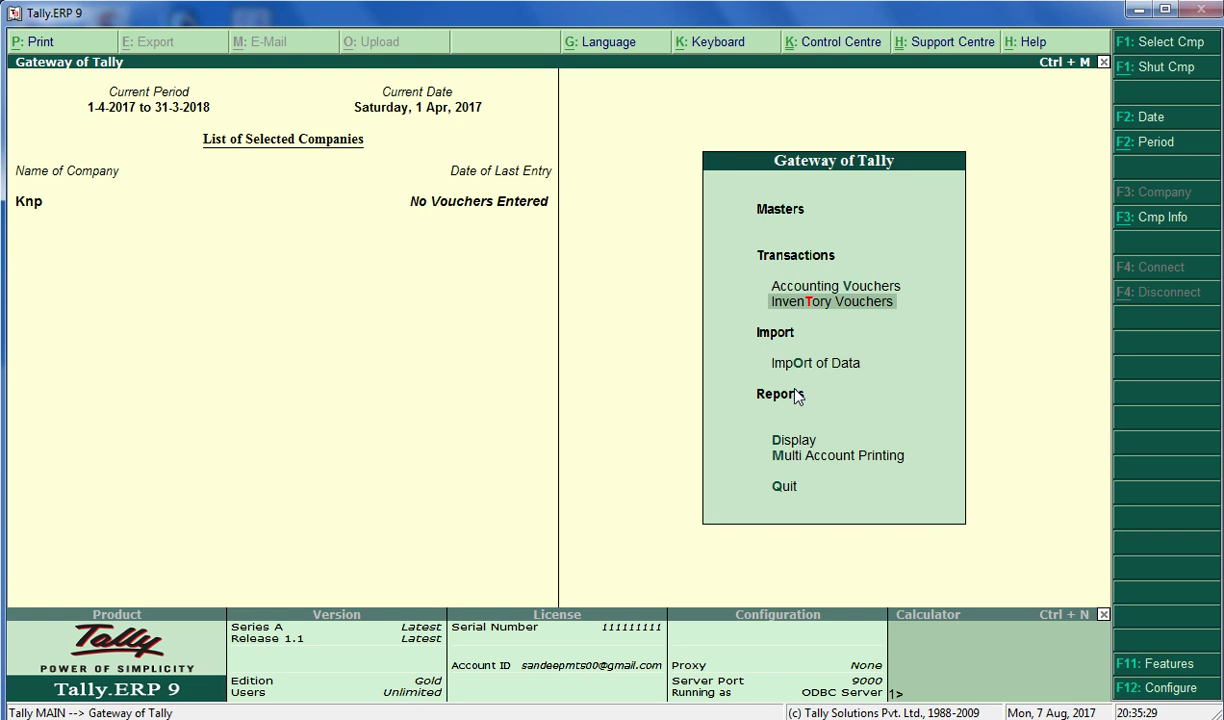
key(Down)
key(Up)
key(Down)
key(Down)
key(Down)
key(Down)
key(Up)
key(Up)
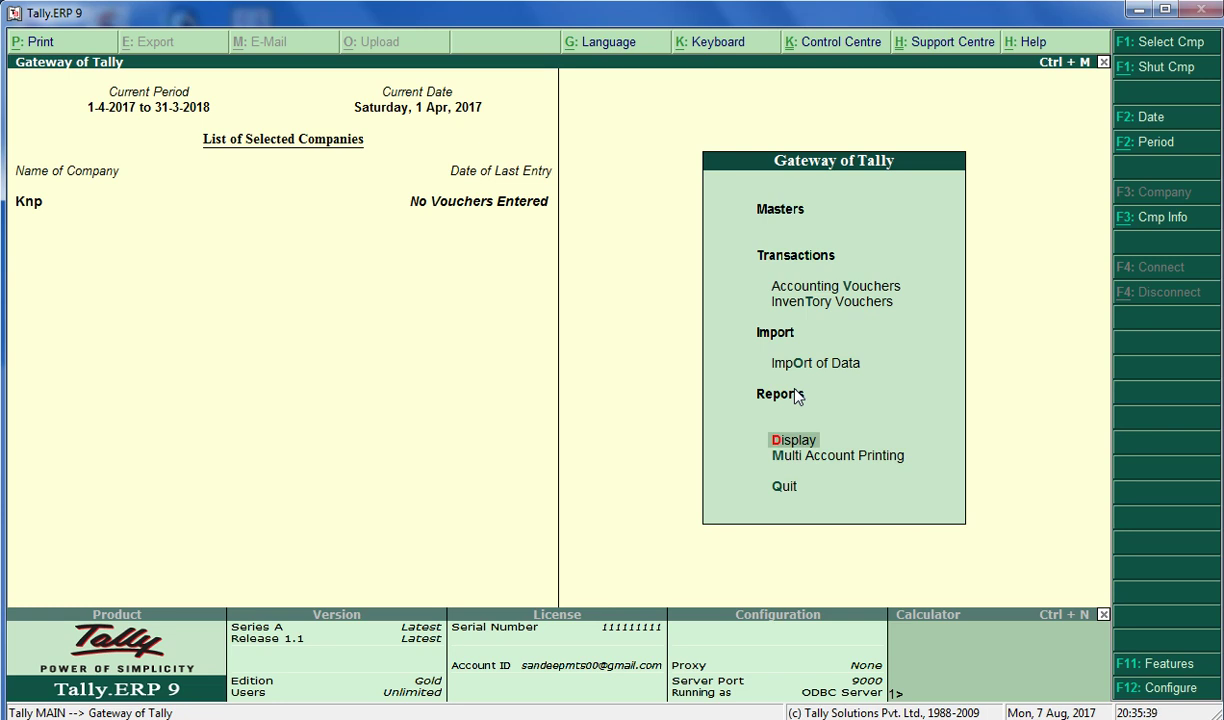
key(Up)
key(Up)
key(Up)
key(Up)
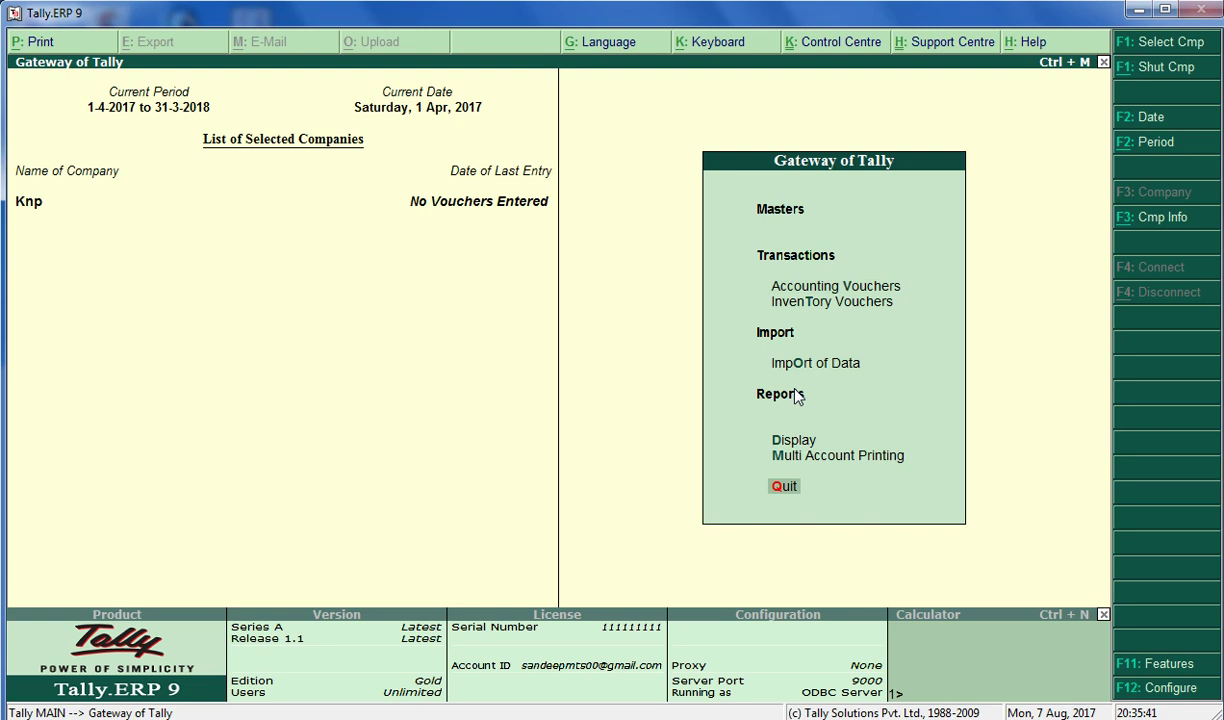
key(Up)
key(Up)
key(Up)
key(Up)
key(Up)
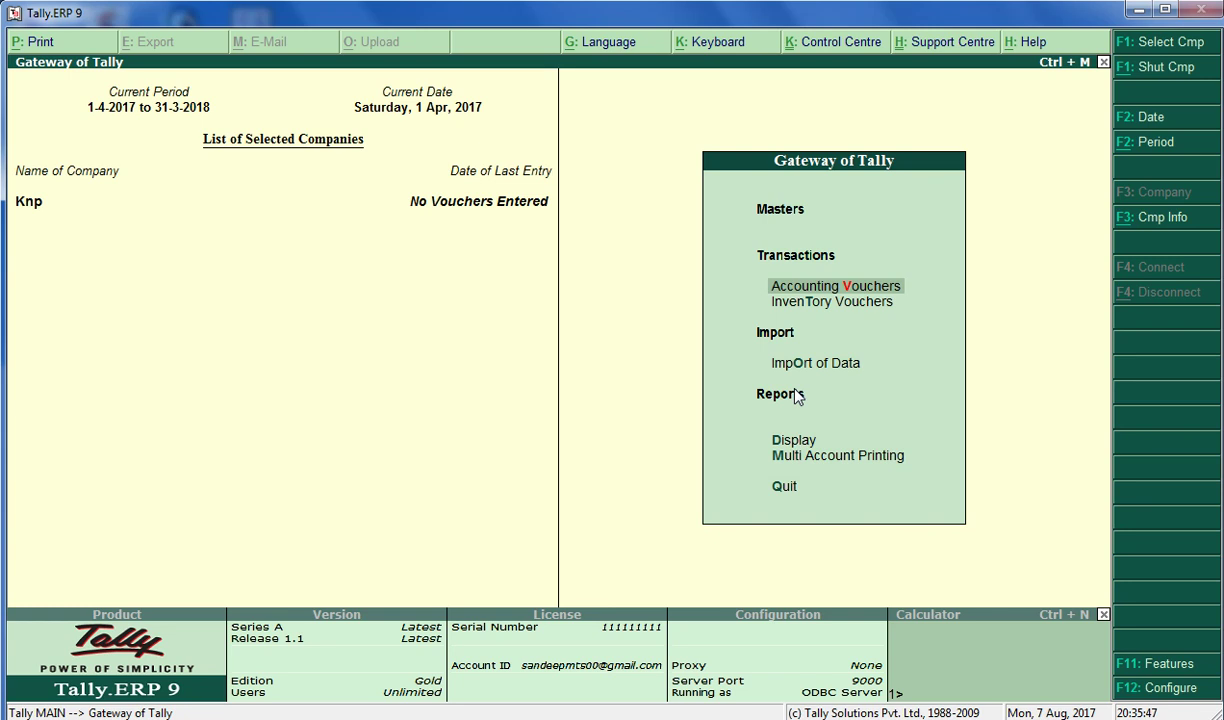
Return to the Company Info options at Backup, then open the Windows Action Center messages panel
key(alt+F3)
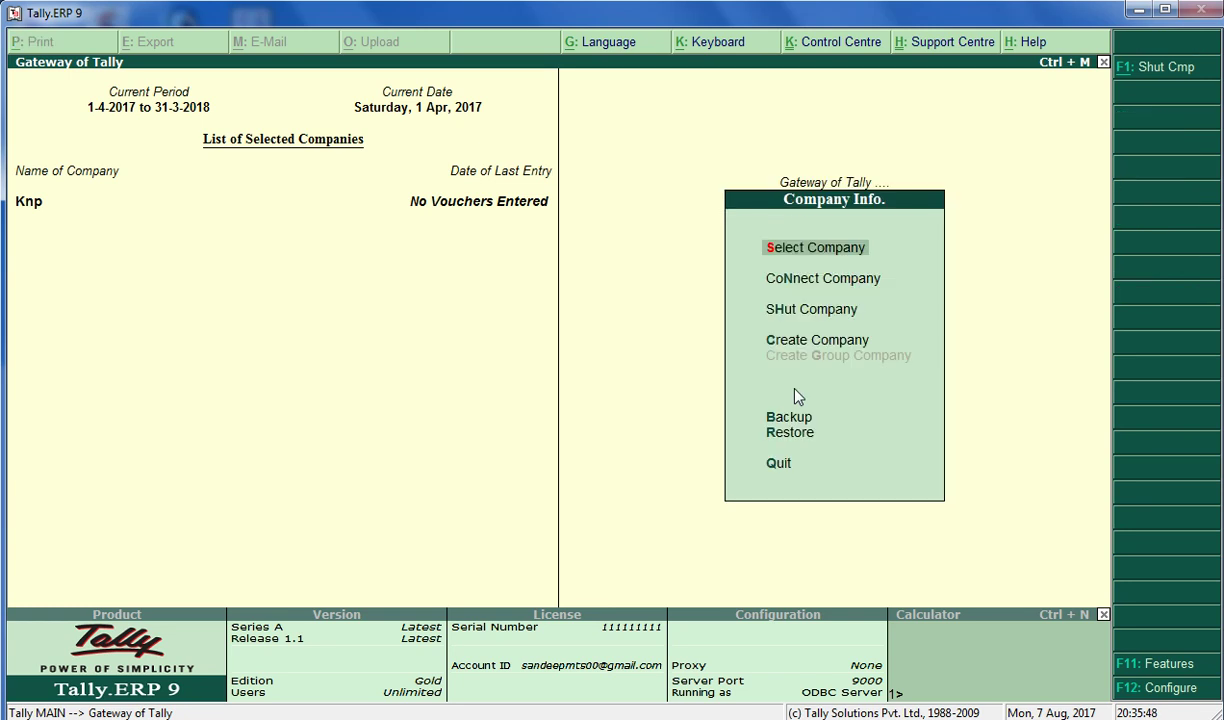
key(Down)
key(Down)
key(Down)
key(Down)
key(Down)
key(Up)
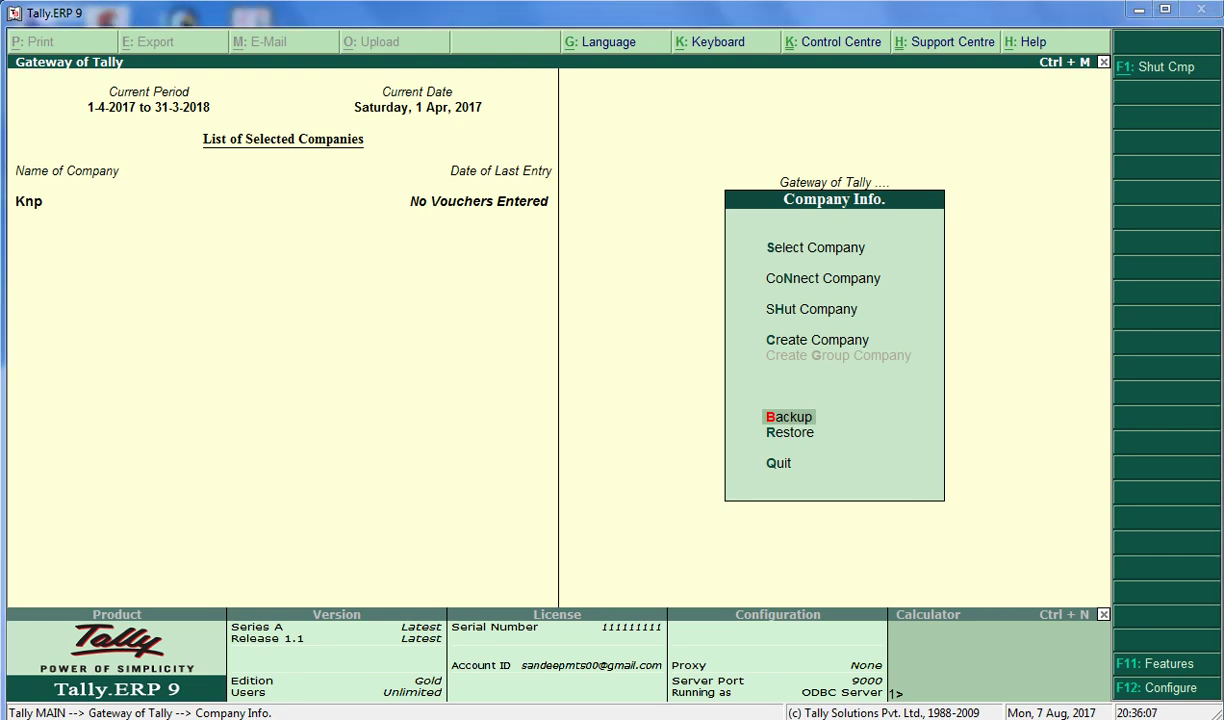
click(1069, 719)
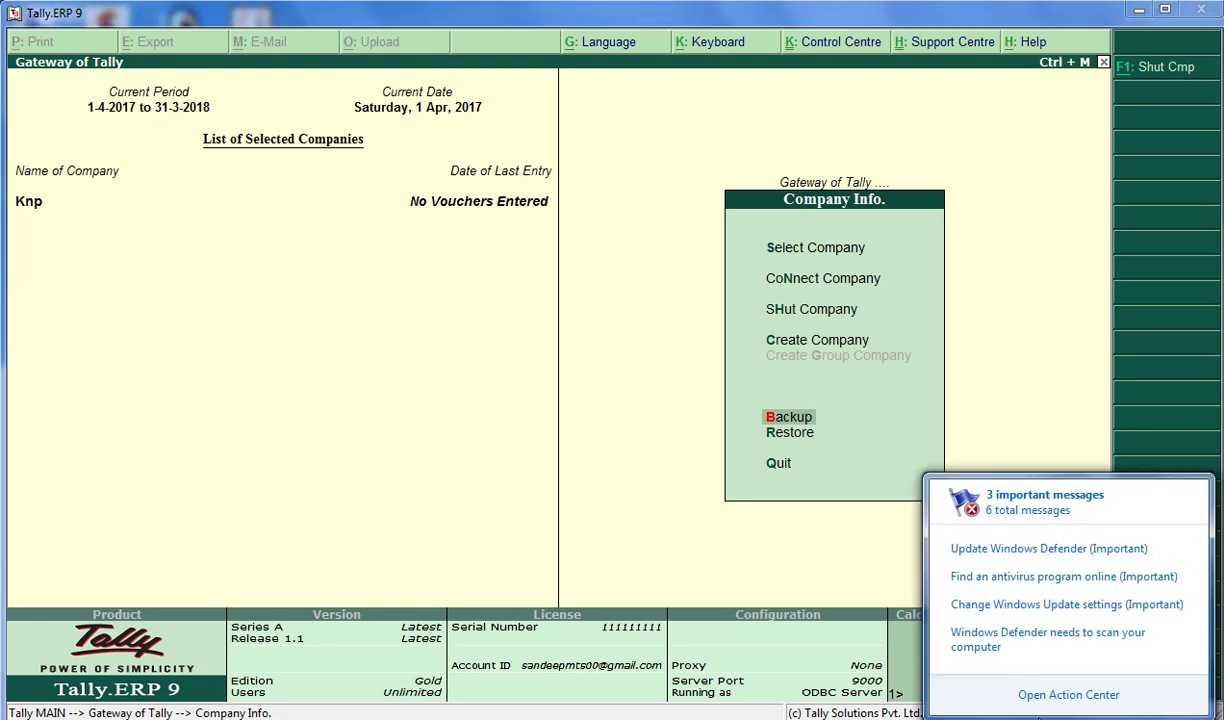